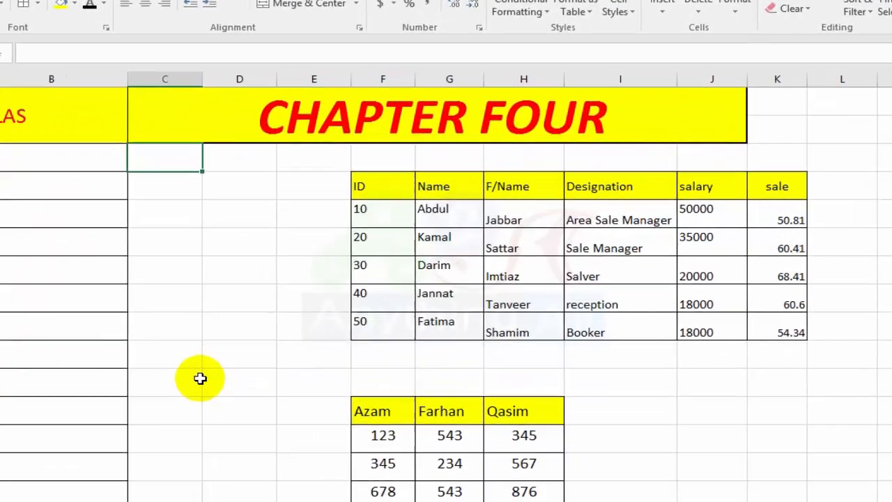
Start an IF formula in C3 with the logical test K5:K5>50 on the first sale value
type("=if")
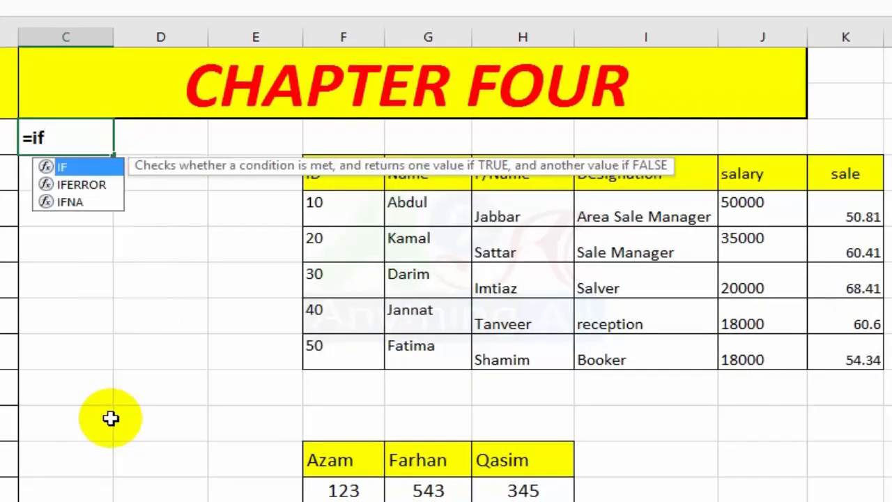
type("(")
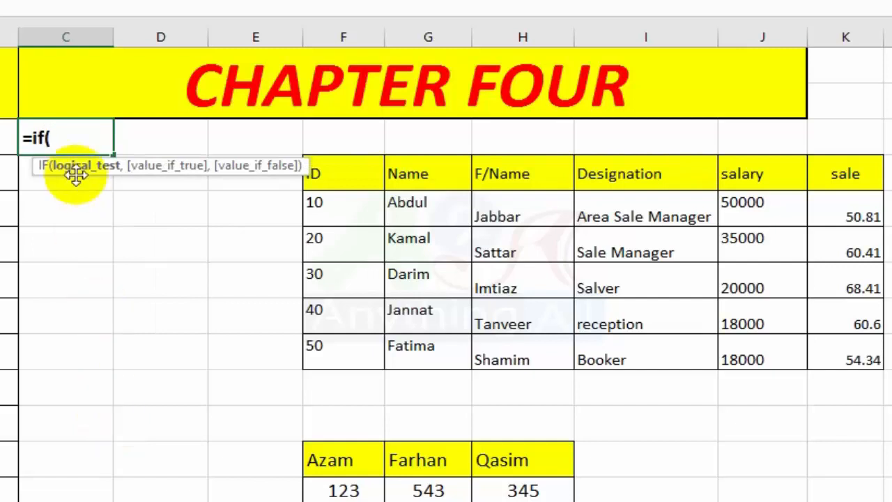
left_click(830, 207)
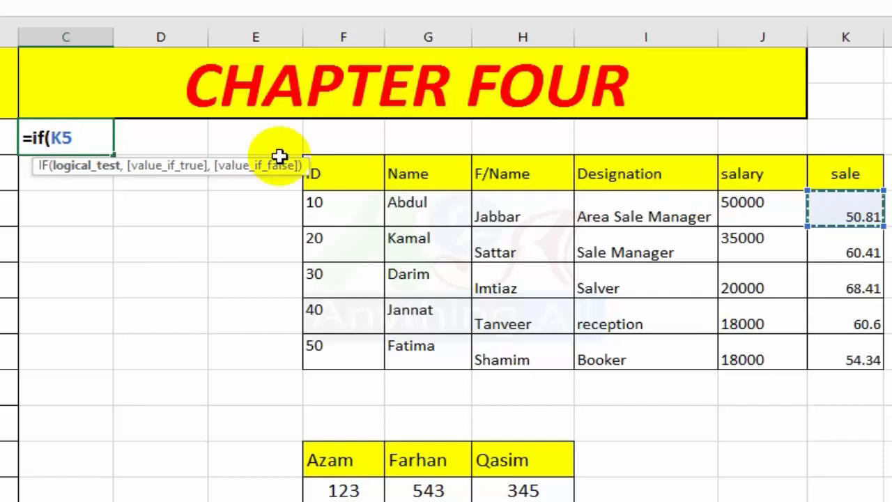
type(":K5>")
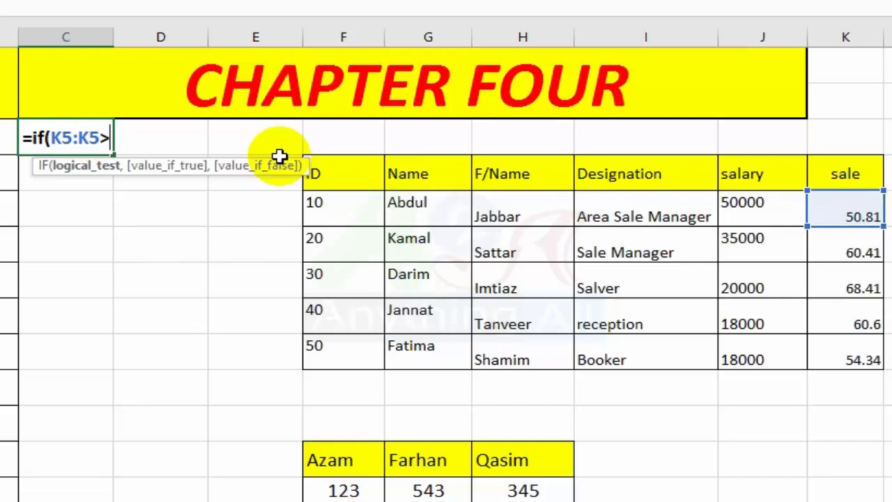
type("50,")
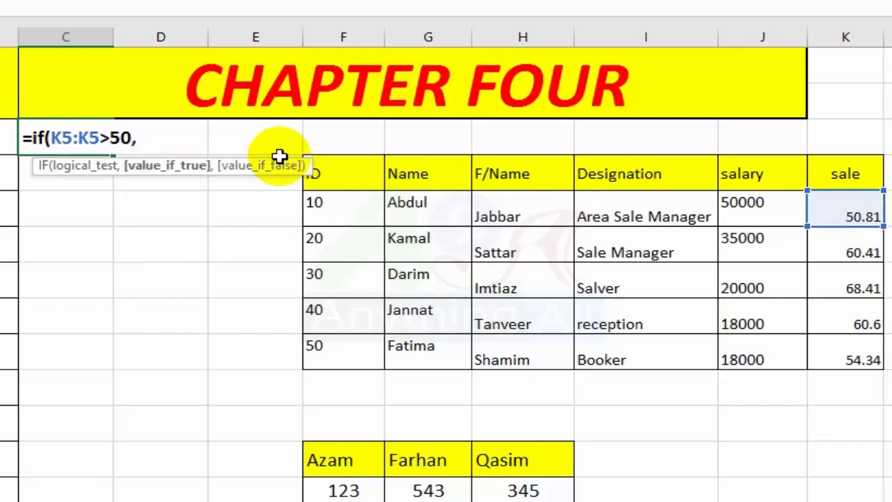
Complete the IF formula in C3 so it returns "Good" when true and "Bad" when false
type("\"goo")
key("BackSpace")
key("BackSpace")
key("BackSpace")
type("Gpp")
key("BackSpace")
key("BackSpace")
type("ood")
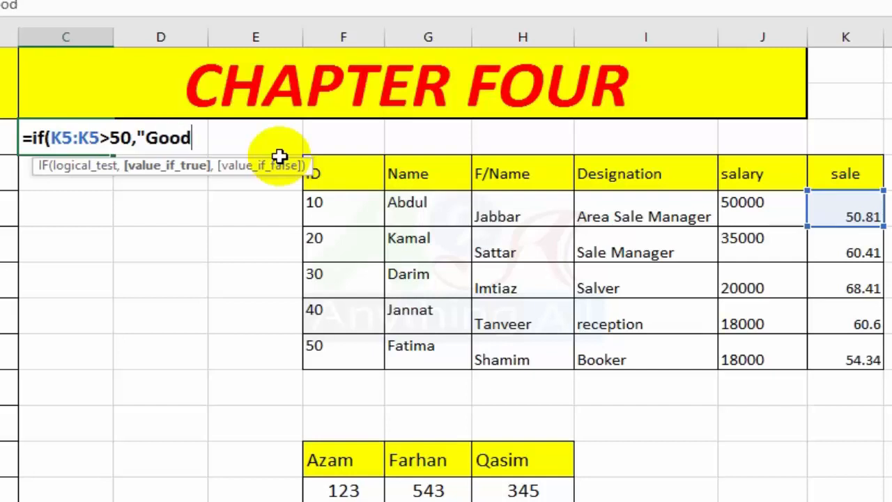
type("\",\"Bad")
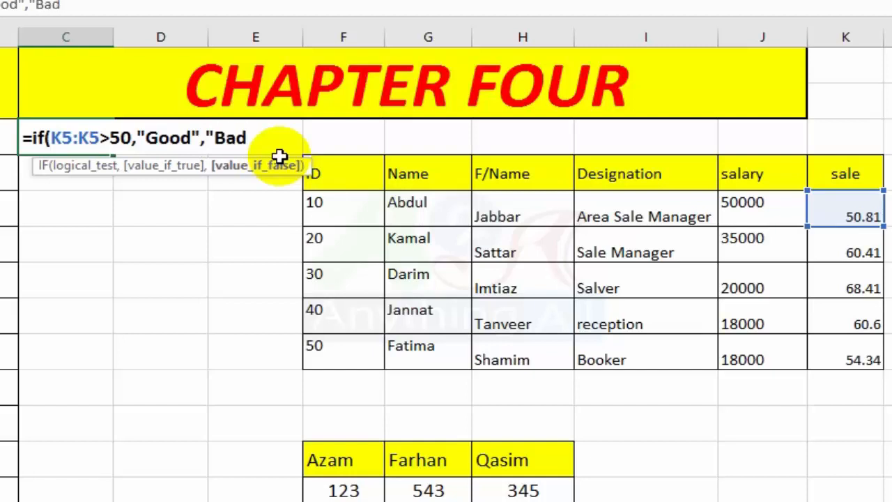
type("\")")
key("Return")
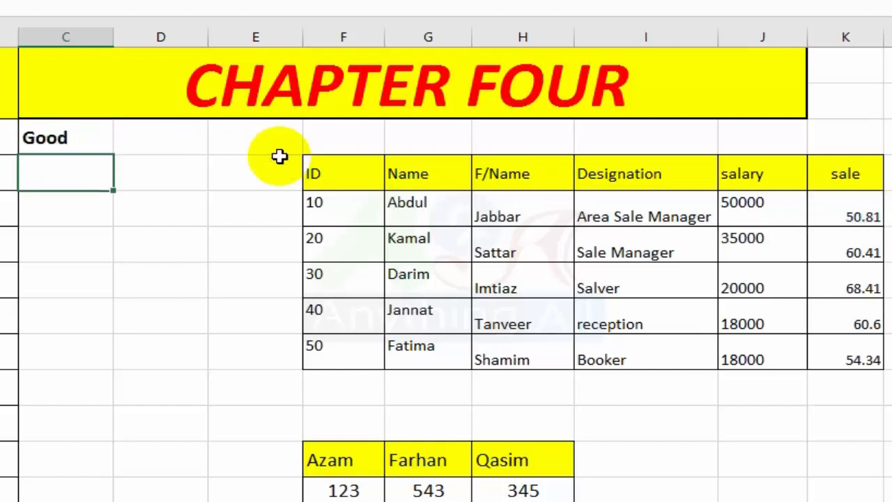
key("Up")
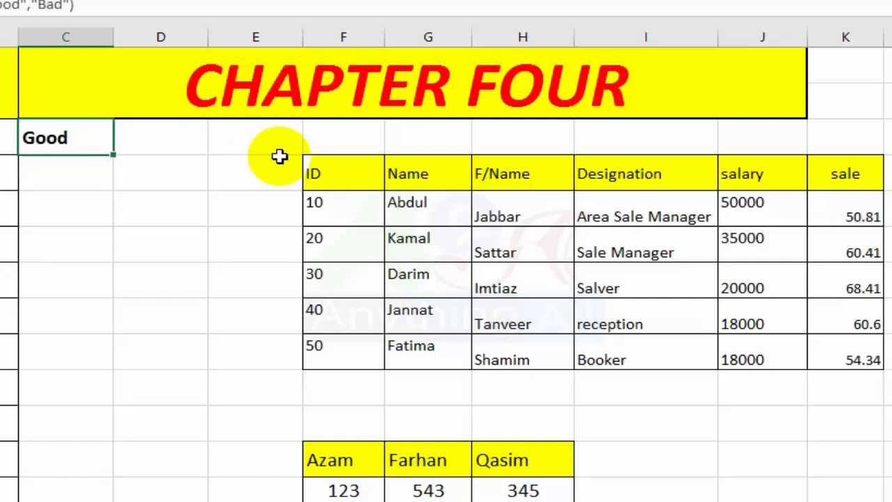
Set the first sale value in K5 to 49
left_click(855, 210)
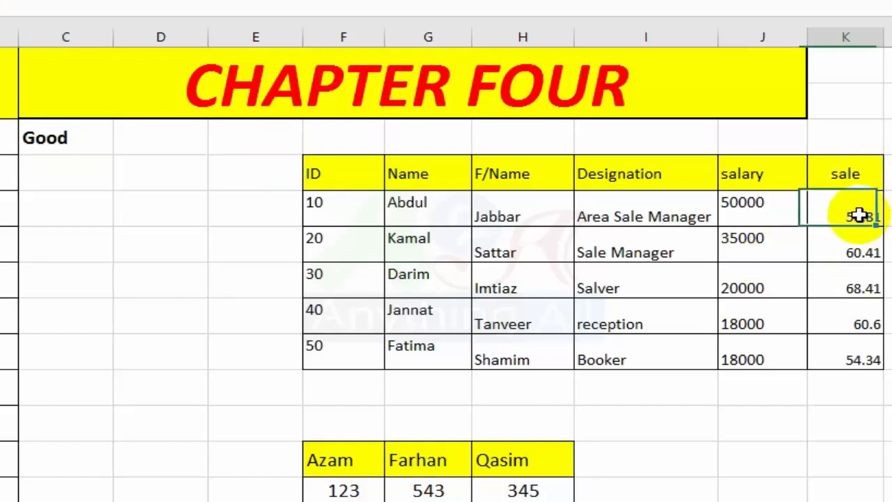
type("49")
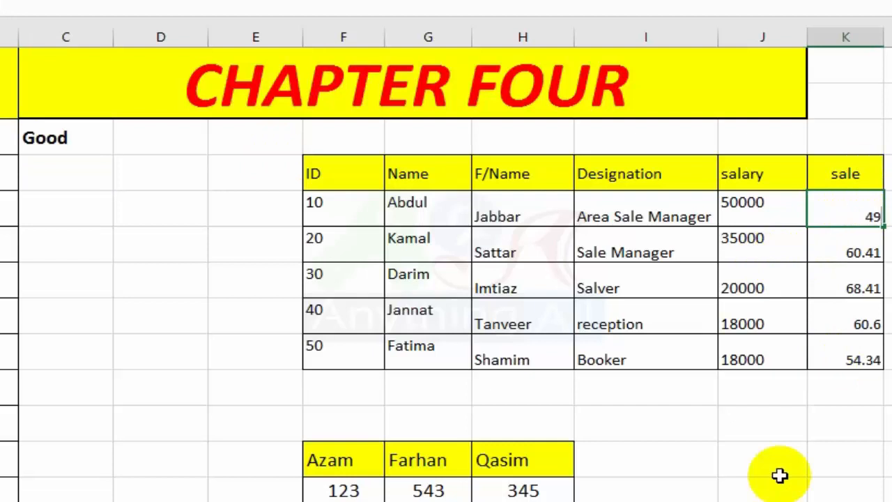
key("Return")
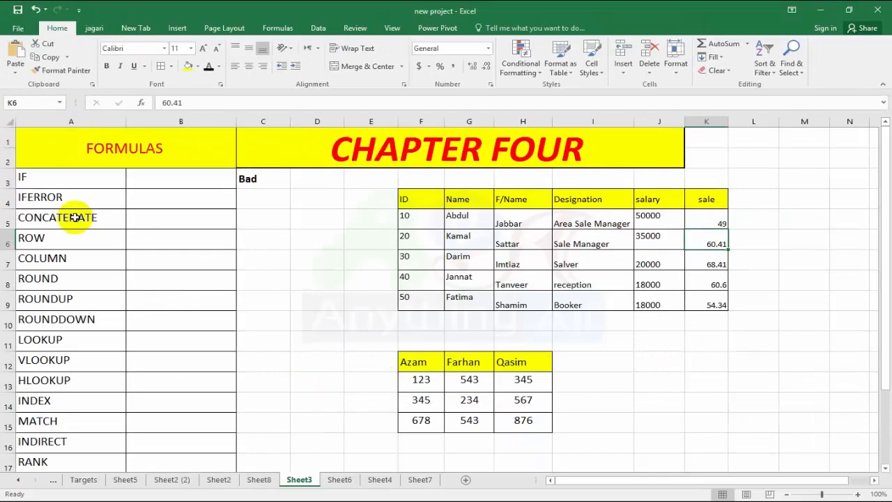
Start a CONCATENATE formula in C5 with G5 as the first text and a space " " as the second
left_click(250, 216)
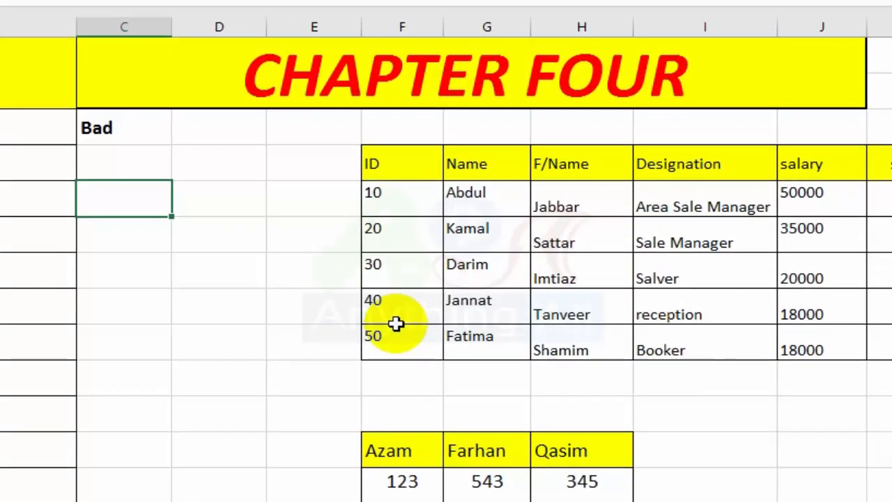
type("=can")
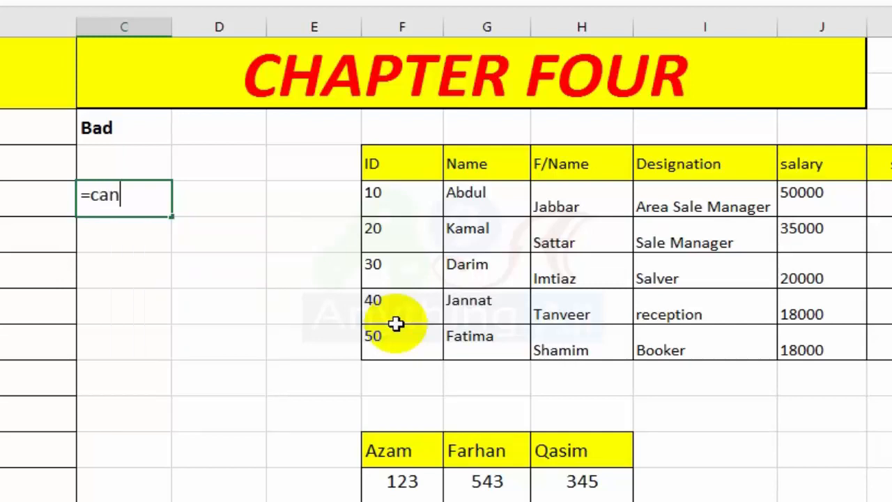
key("BackSpace")
key("BackSpace")
type("on")
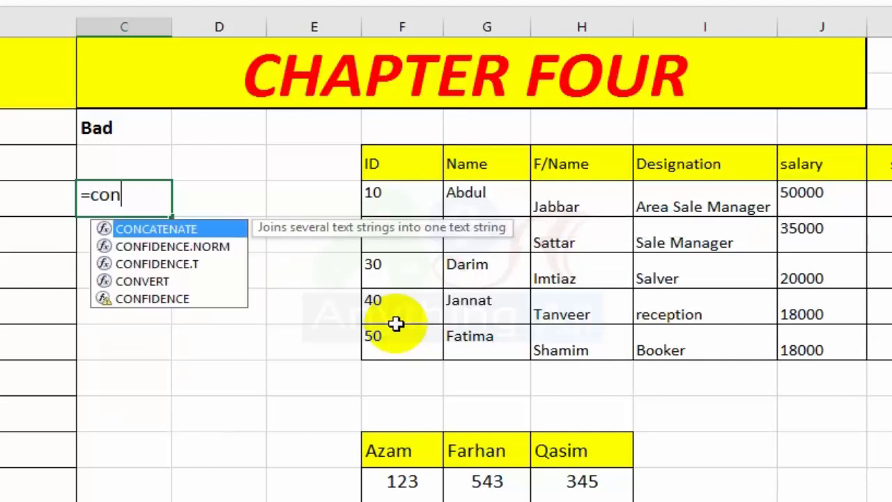
double_click(129, 228)
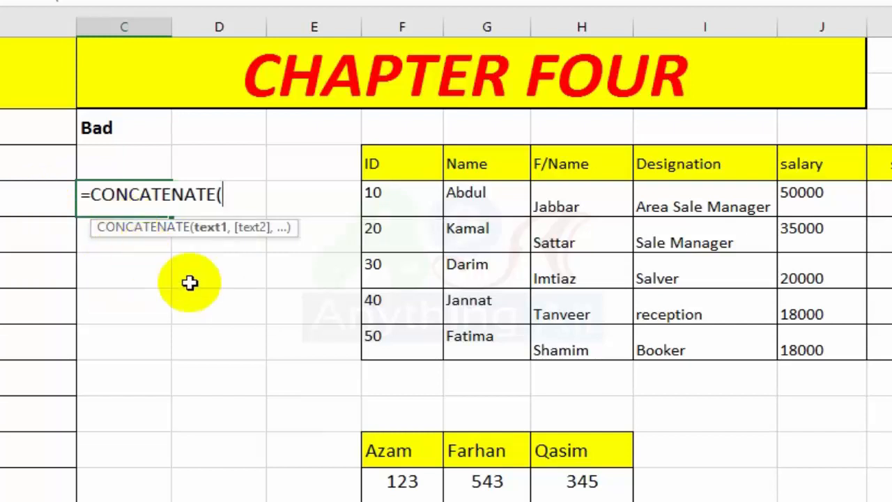
left_click(473, 200)
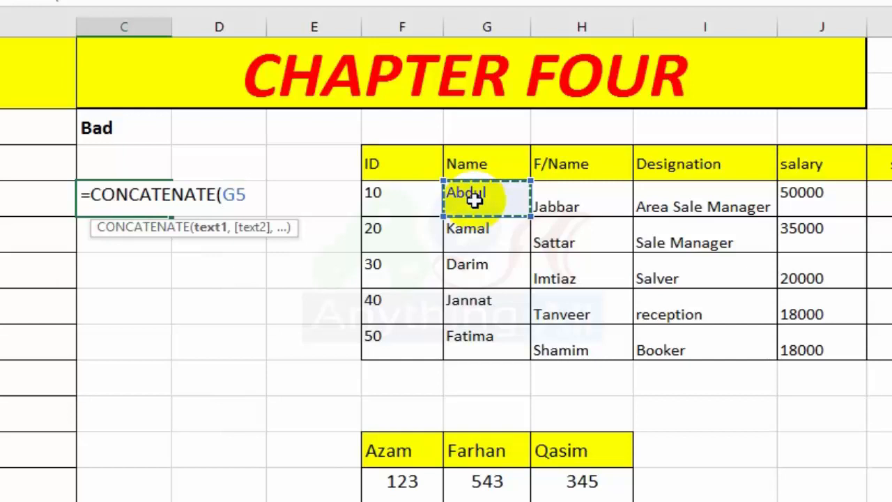
type(",\"")
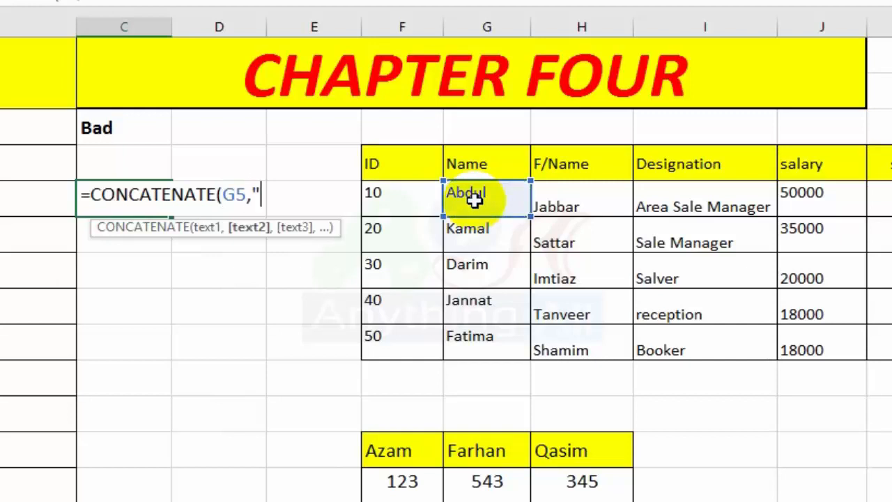
type(" \",")
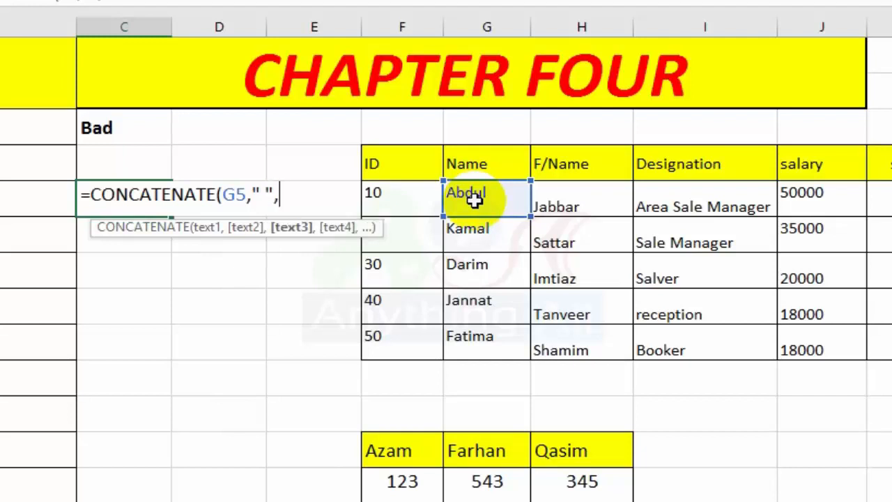
Complete the CONCATENATE formula in C5 with H5, a space " " and I5
left_click(572, 208)
type(",")
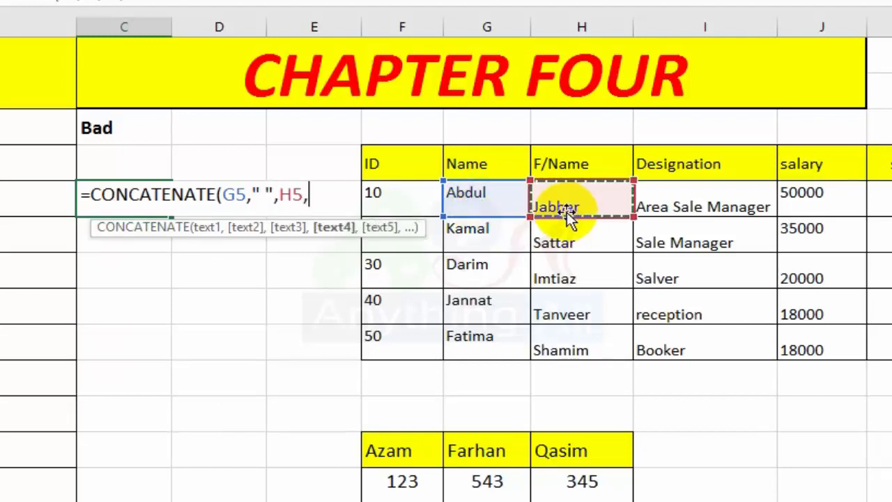
type("\"")
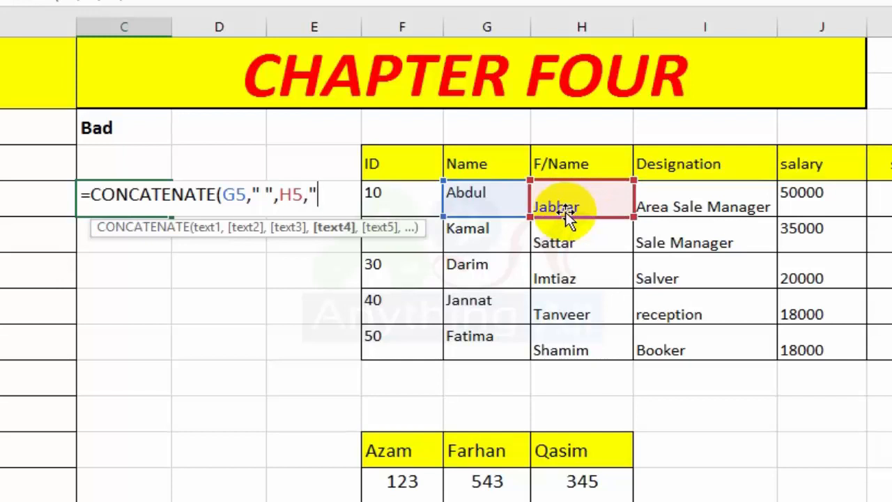
type(" \",")
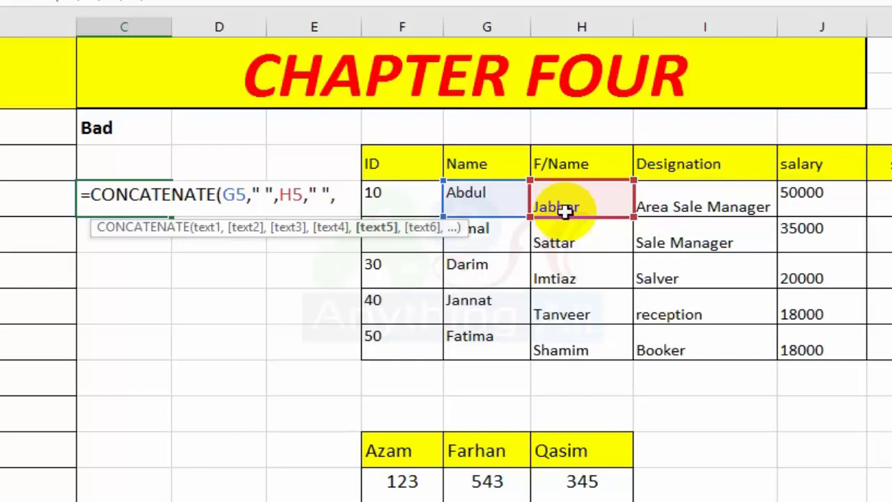
left_click(703, 205)
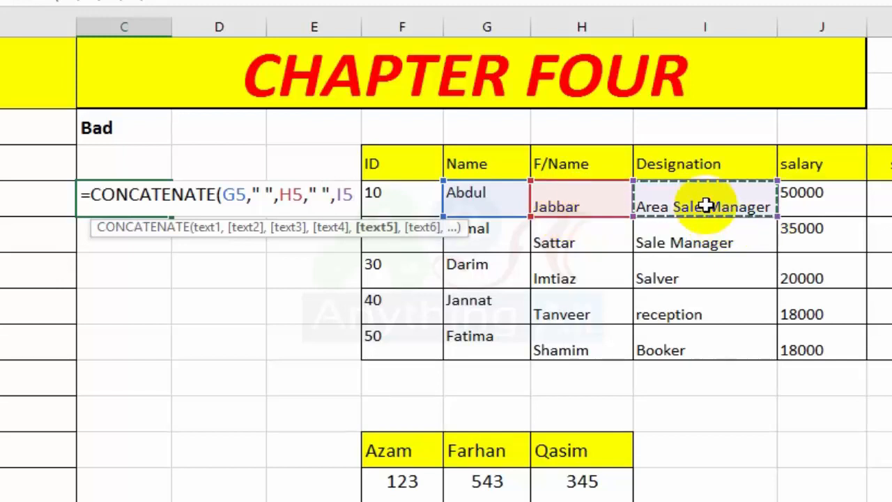
type(")")
key("Return")
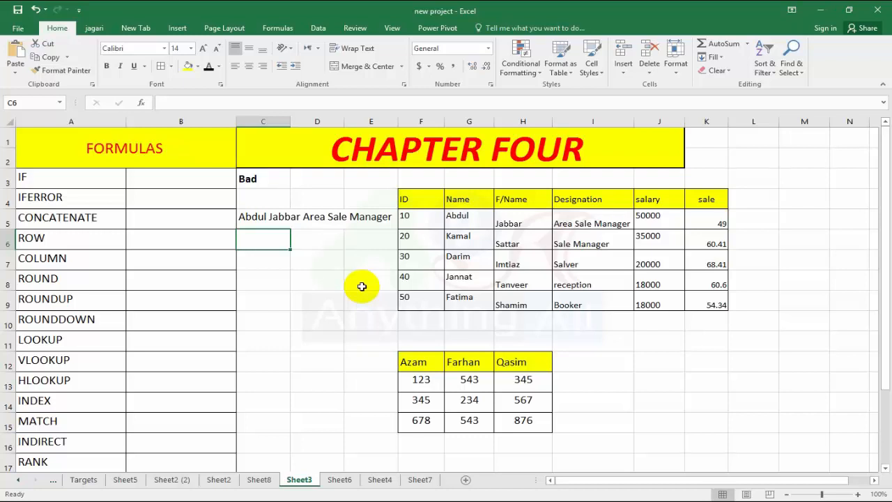
key("Up")
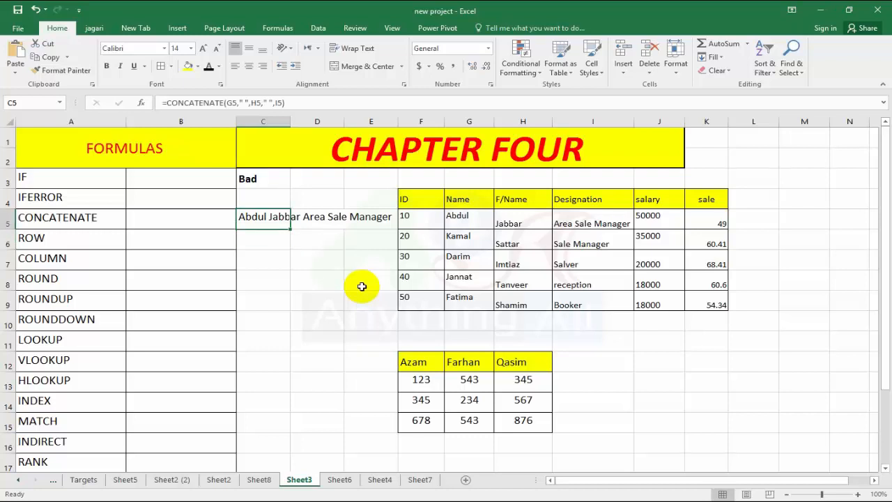
Enter the numbers 1 to 5 in cells C6 through C10
key("Down")
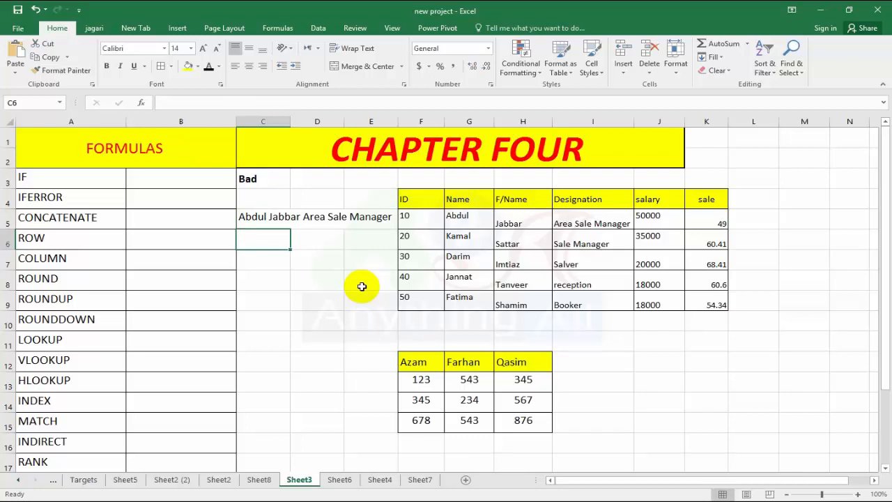
type("1")
key("Return")
type("2")
key("Return")
type("3")
key("Return")
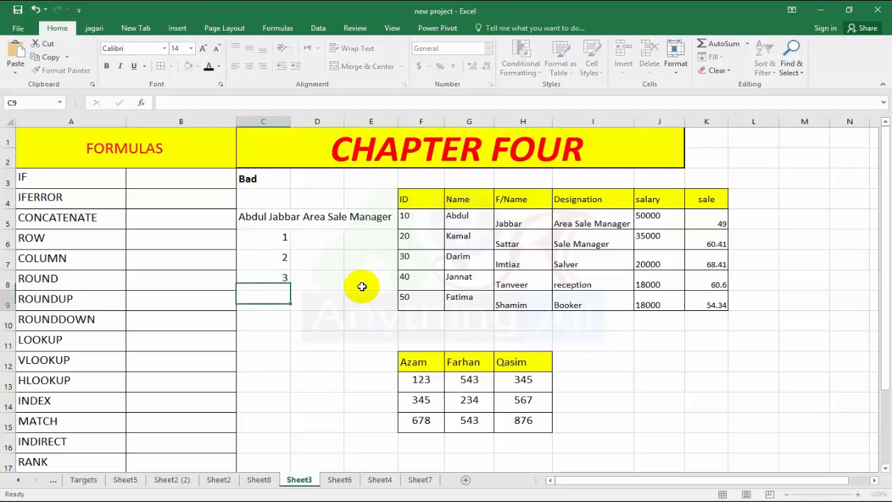
type("4")
key("Return")
type("5")
key("Return")
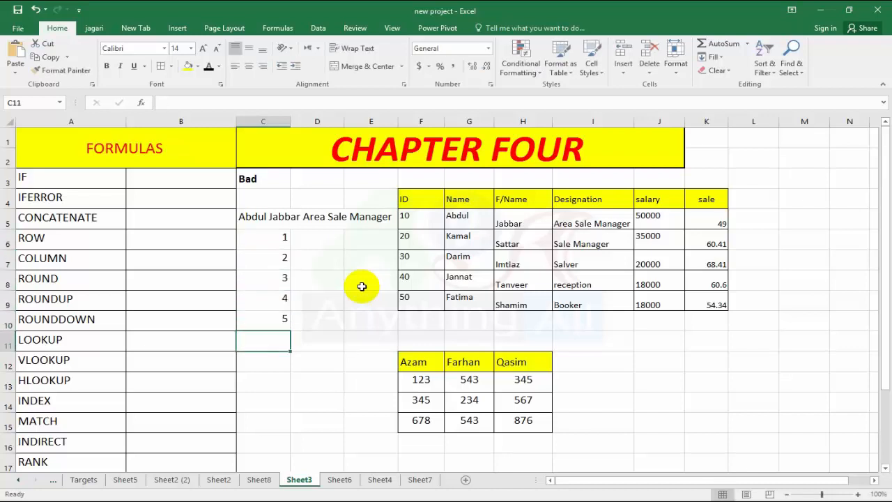
Enter =ROW(1:1) in C6 and fill the formula down through C16
key("Up")
key("Up")
key("Up")
key("Up")
key("Up")
key("Up")
key("Down")
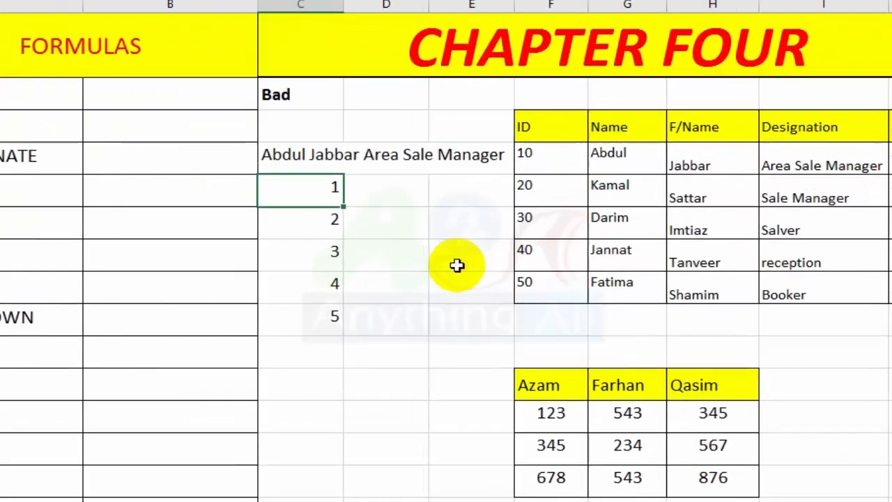
type("=row(")
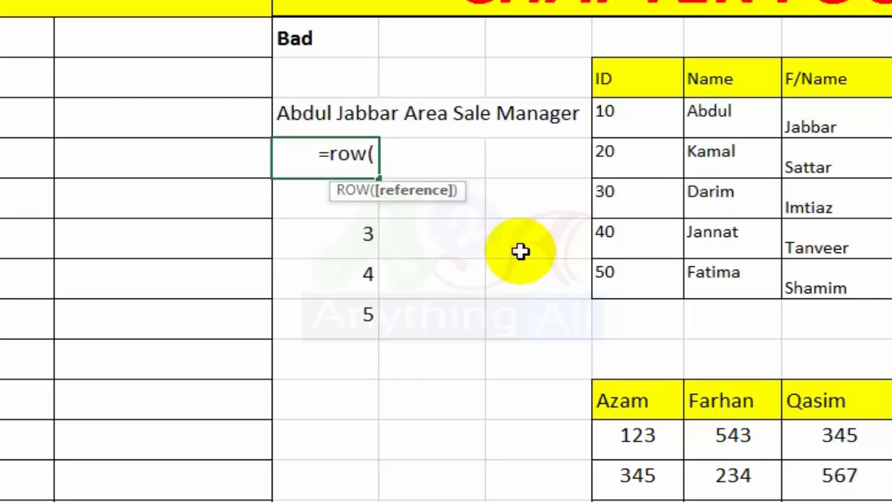
type("1:")
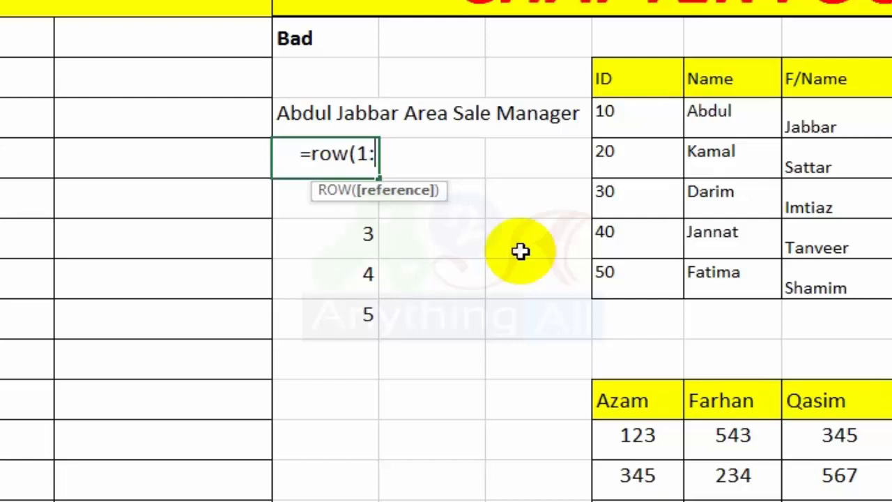
type("1)")
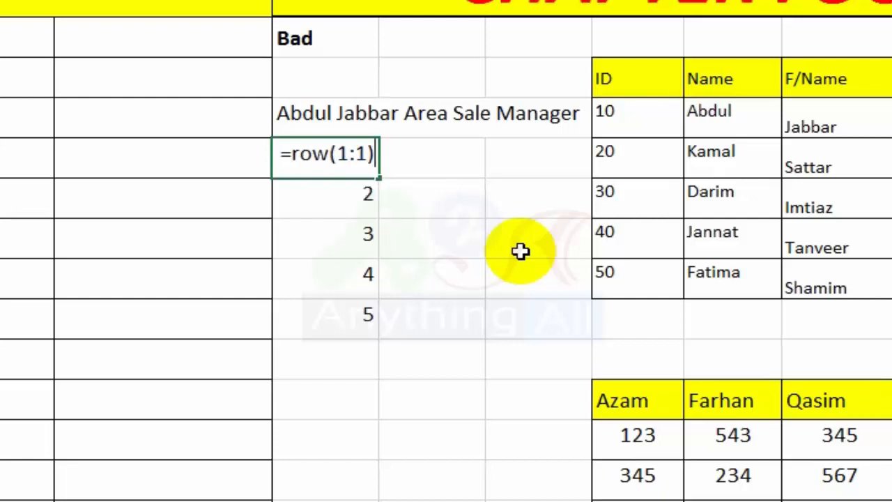
key("Return")
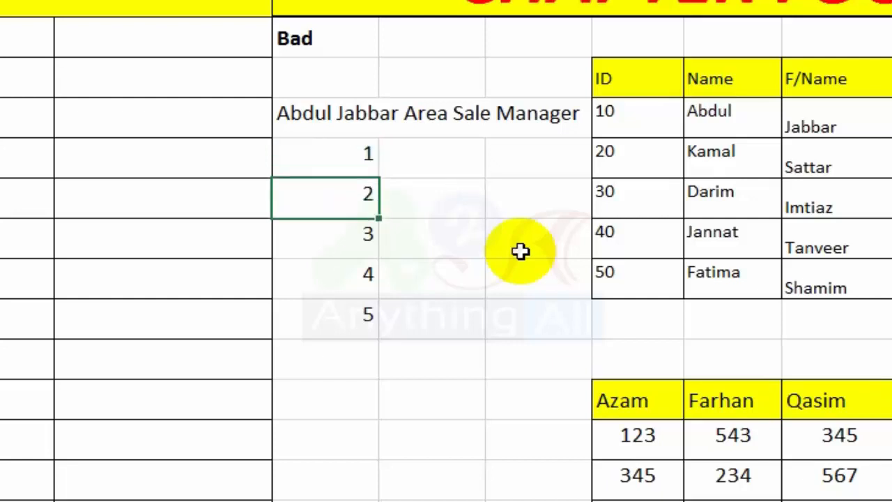
left_click(321, 161)
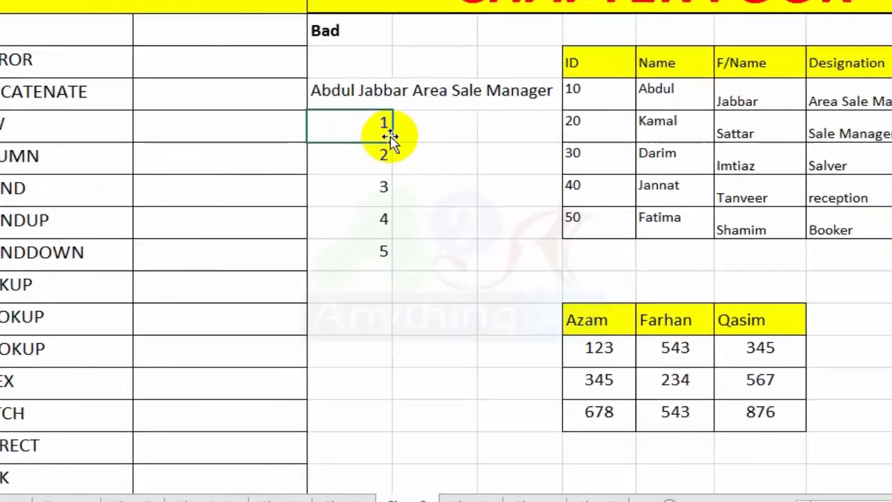
left_click_drag(392, 137, 382, 448)
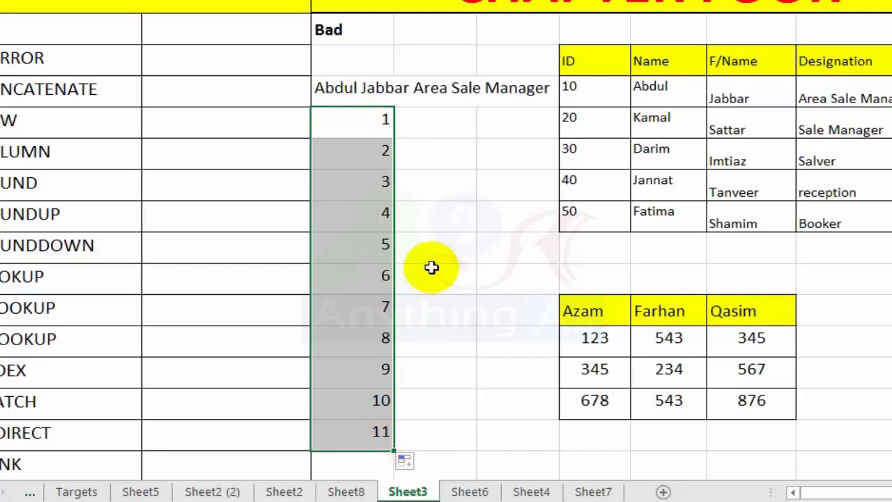
Clear the filled row numbers from cells C7 through C16, keeping the ROW formula in C6
left_click(352, 156)
left_click_drag(352, 156, 348, 438)
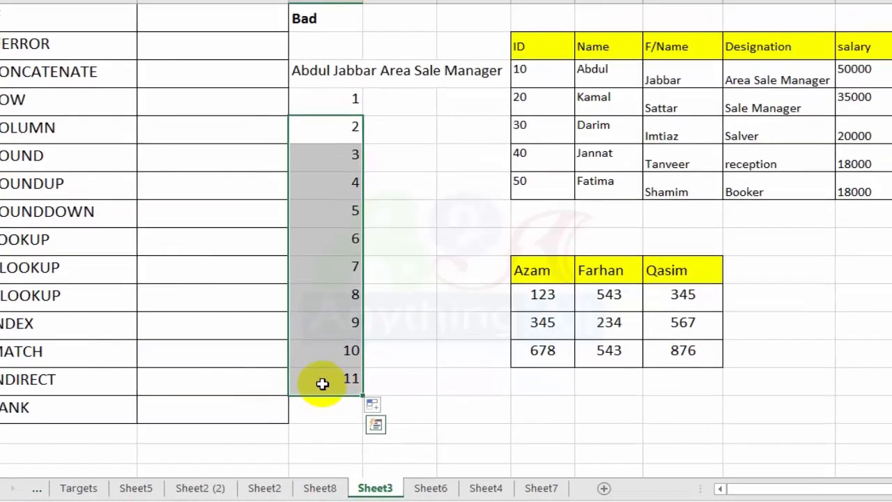
key("Delete")
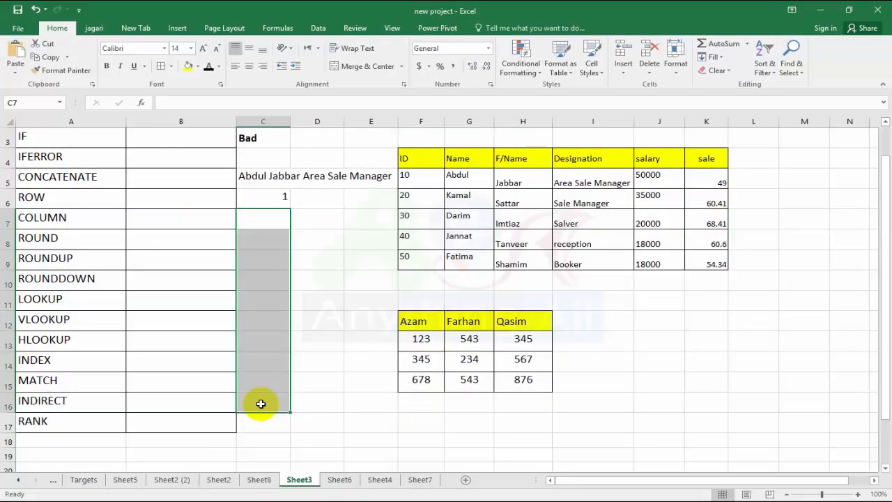
scroll(275, 313, "up", 1)
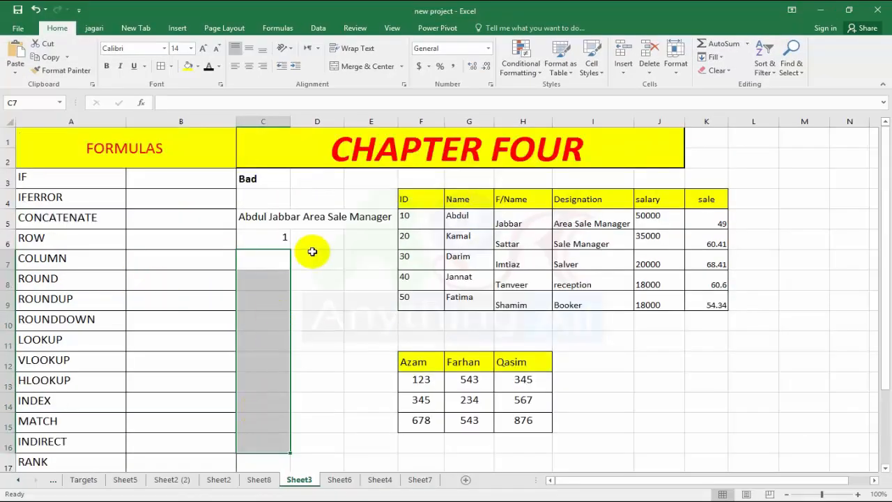
Enter the formula =COLUMN(A:A) in cell C7
left_click(256, 259)
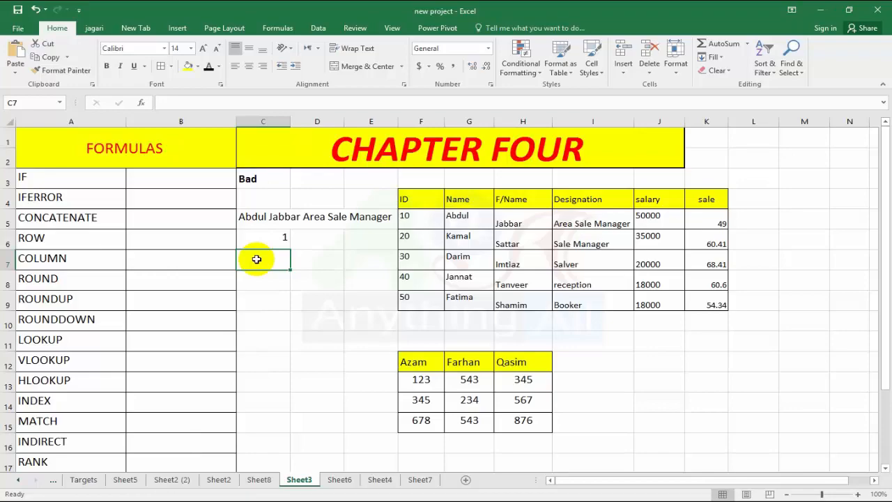
type("=c")
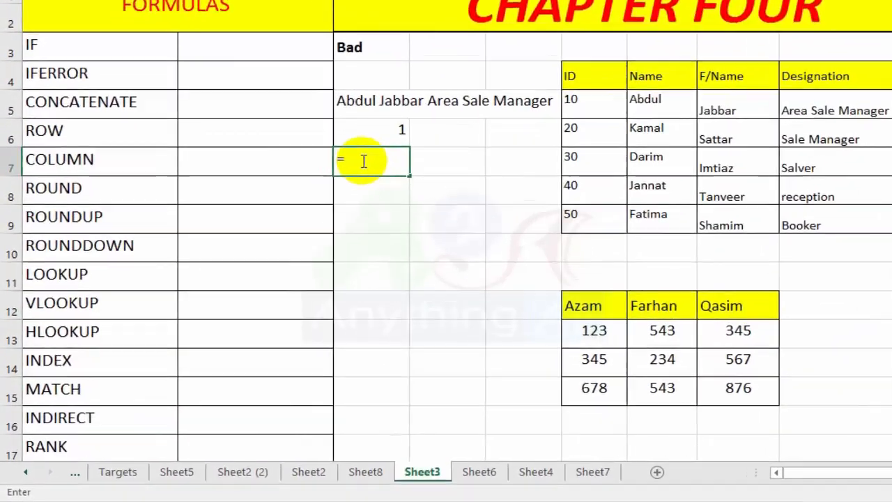
type("ol")
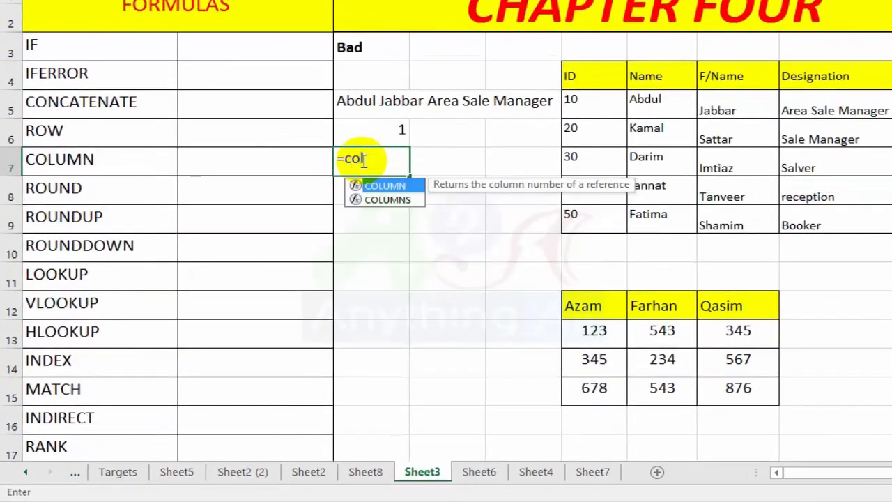
double_click(371, 186)
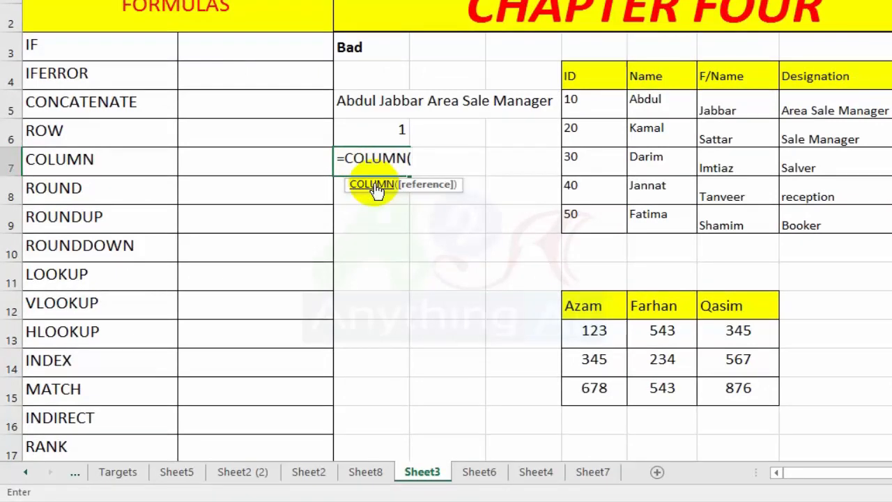
type("a:a")
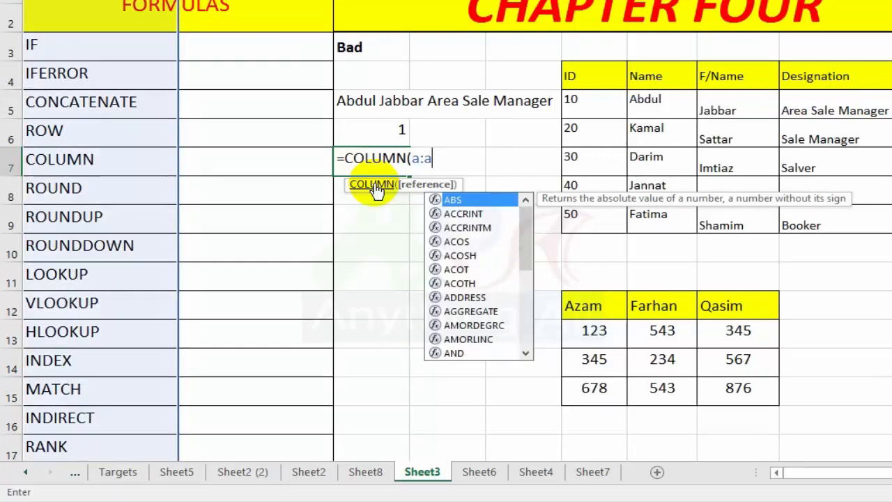
type(")")
key("Return")
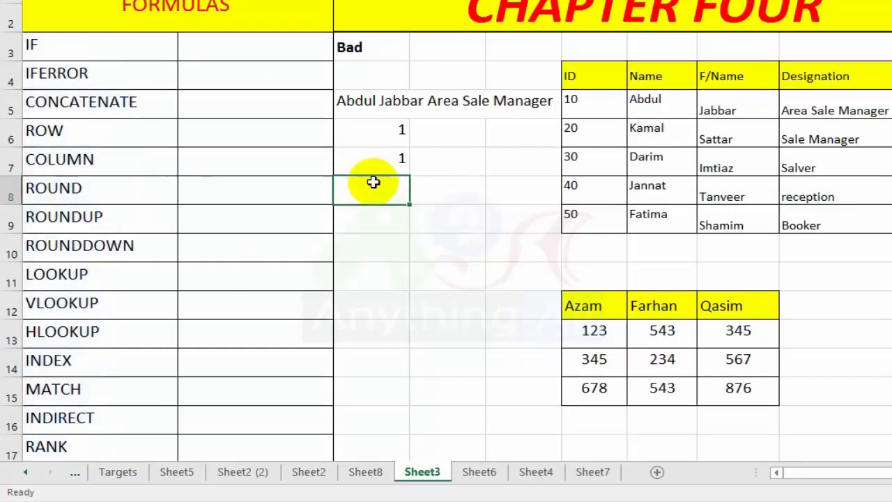
Fill the COLUMN formula from C7 down through C11, and from C10 across through G10
left_click(384, 154)
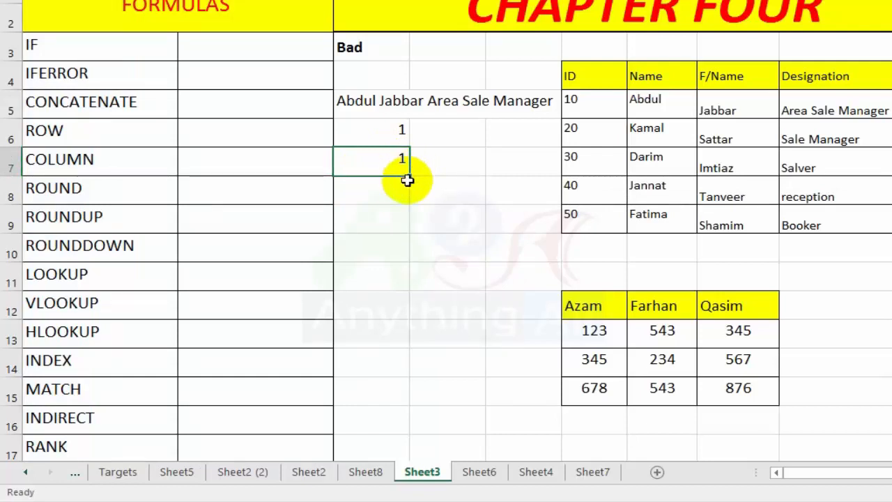
left_click_drag(409, 177, 418, 301)
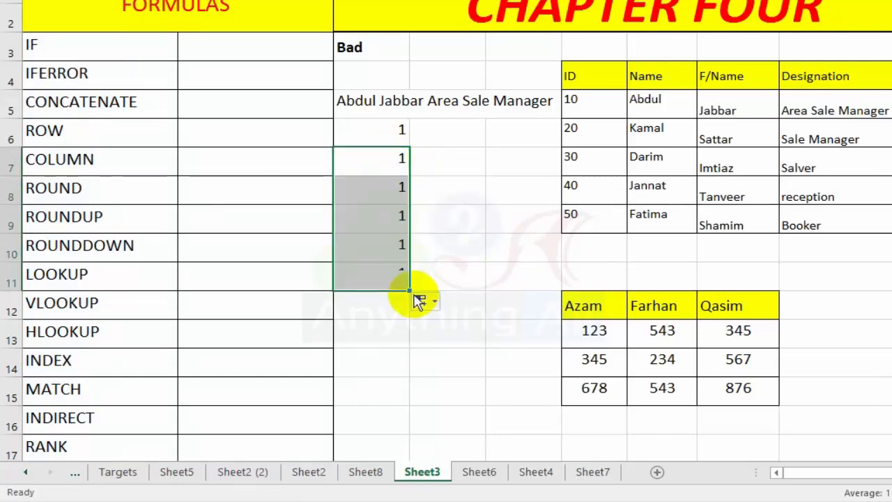
left_click(394, 247)
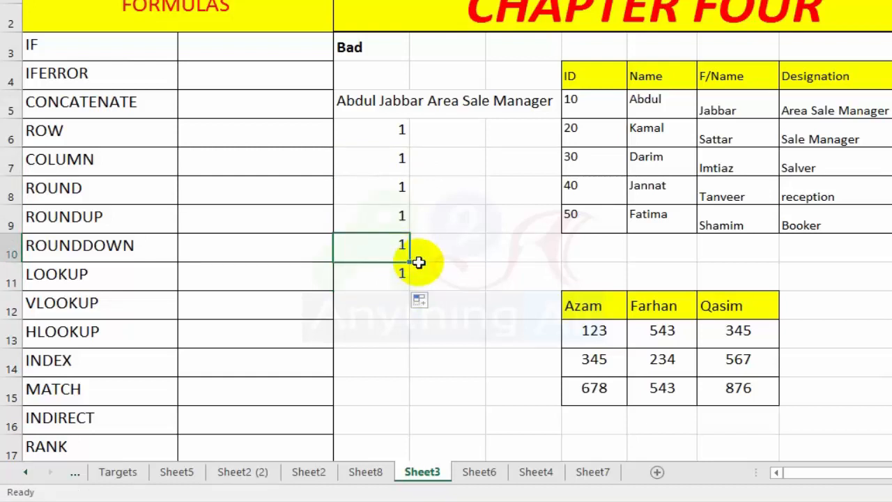
left_click_drag(409, 261, 735, 267)
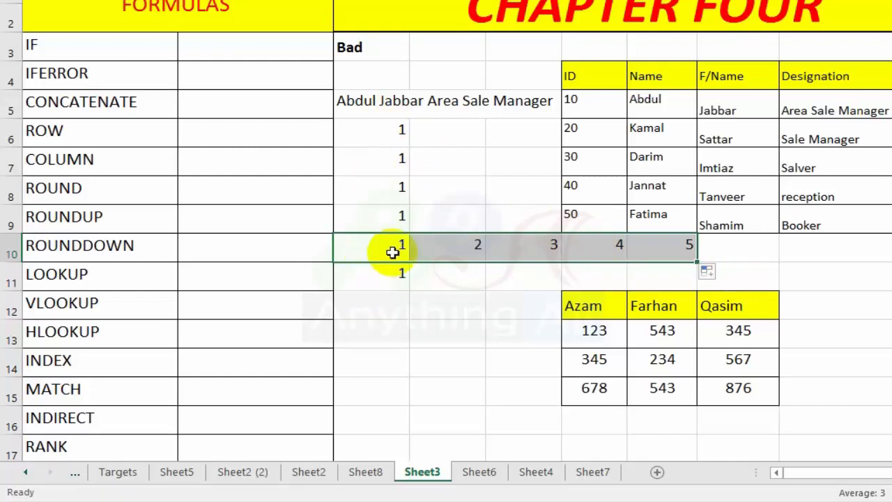
Clear the filled COLUMN copies from C8:C11 and D10:G11
left_click(369, 132)
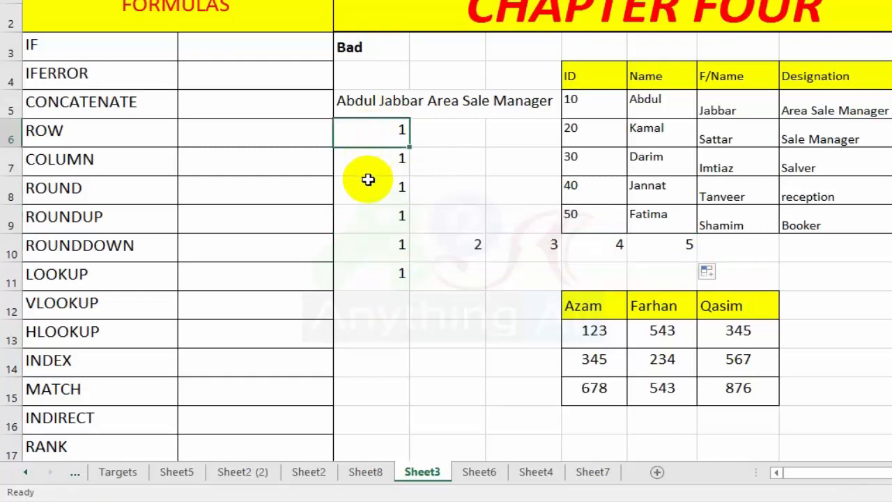
left_click_drag(369, 188, 375, 270)
key("Delete")
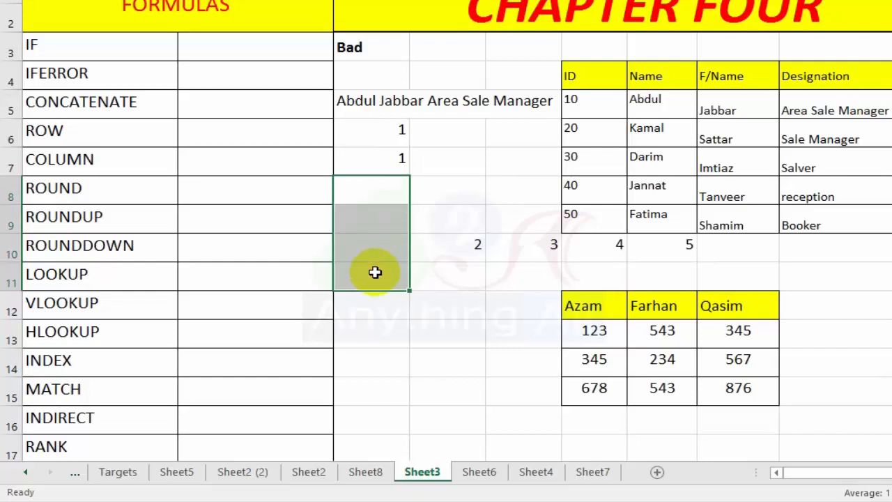
left_click_drag(490, 246, 670, 264)
key("Delete")
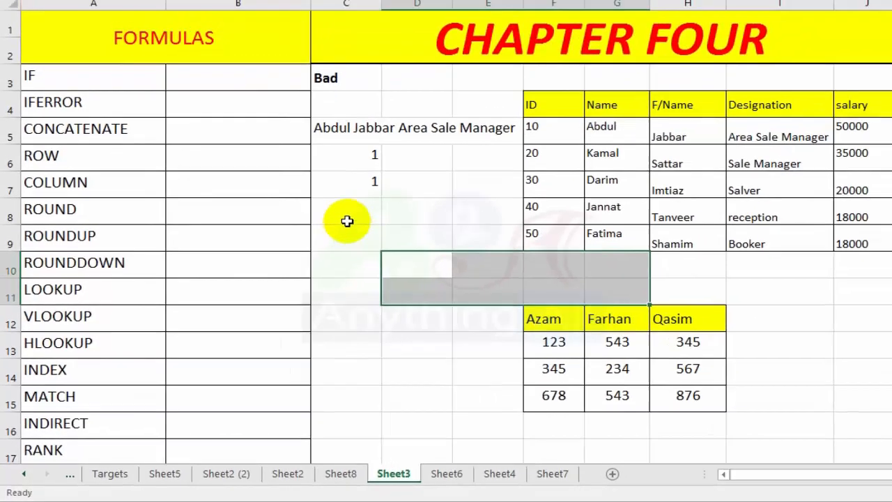
Enter =ROUND(K6,0) in cell C8 to round the second sale value to zero decimals
left_click(338, 230)
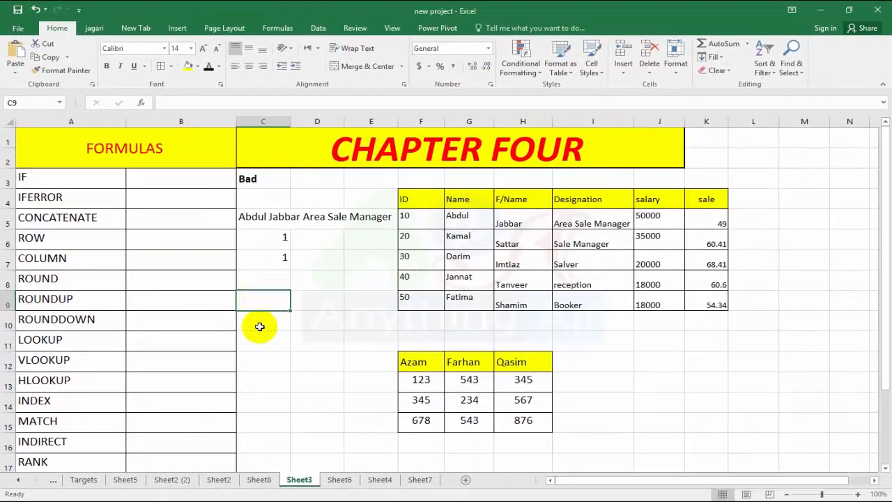
left_click(258, 323)
left_click(261, 285)
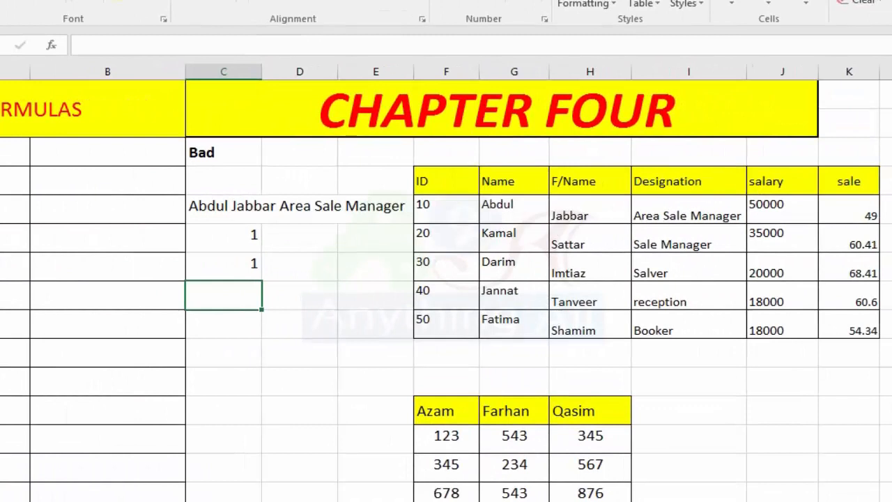
type("=")
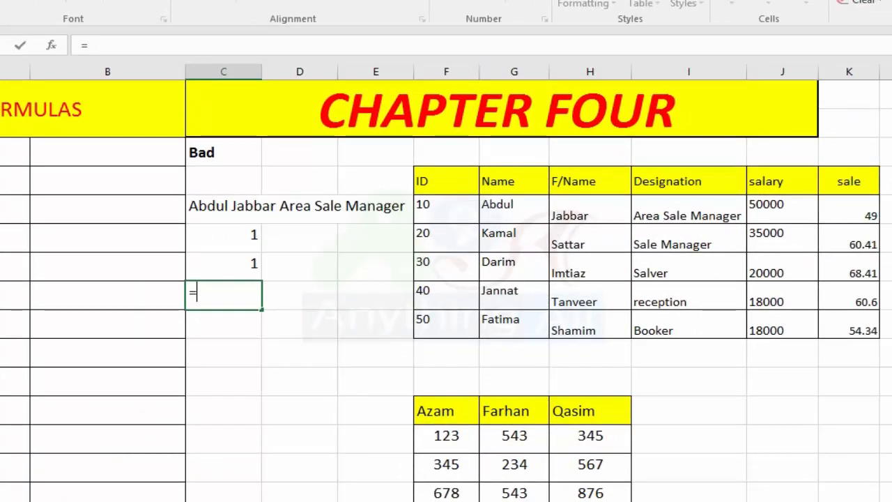
type("round")
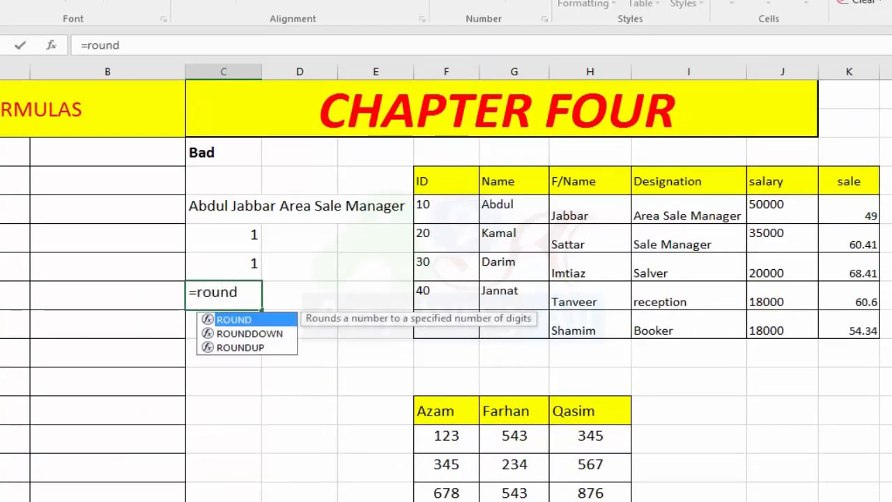
type("(")
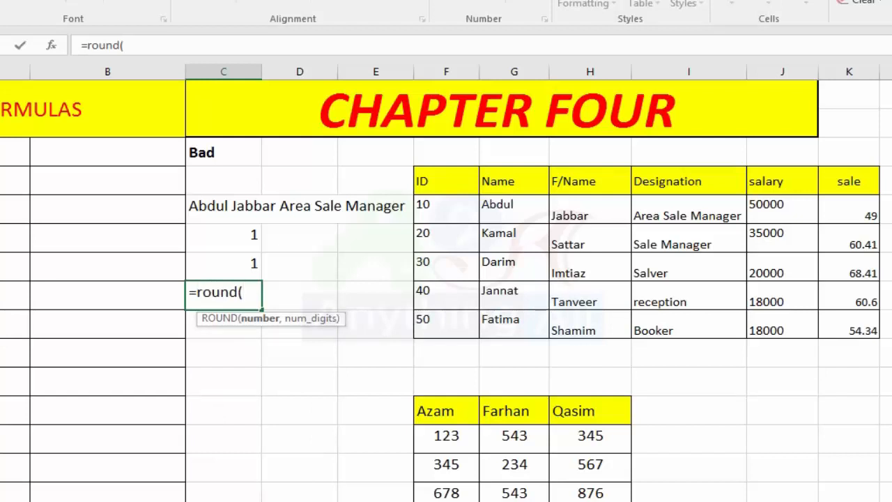
left_click(849, 239)
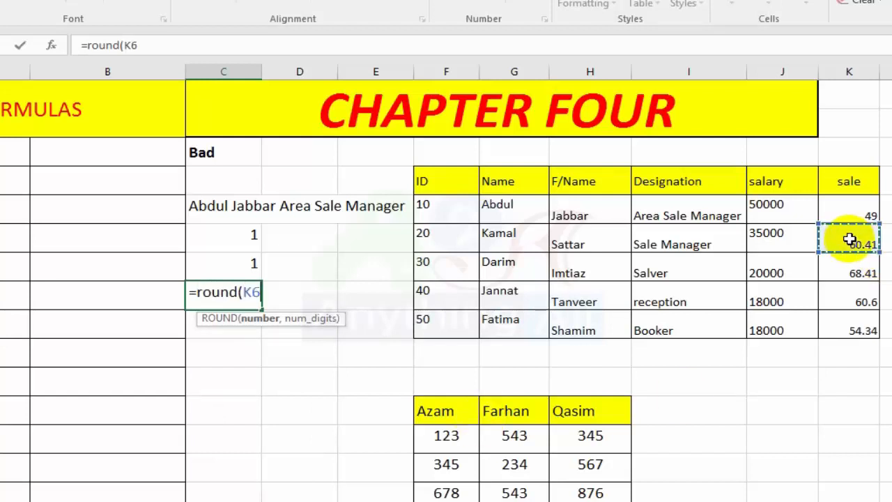
type(",")
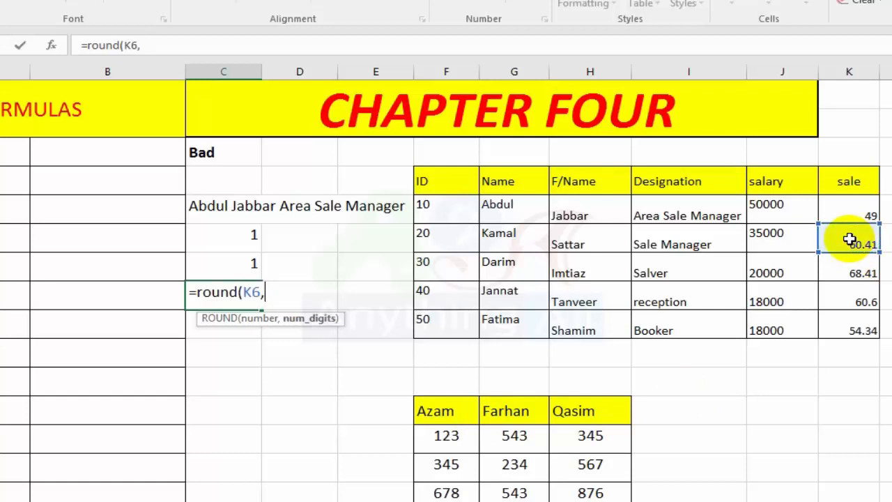
type("0)")
key("Return")
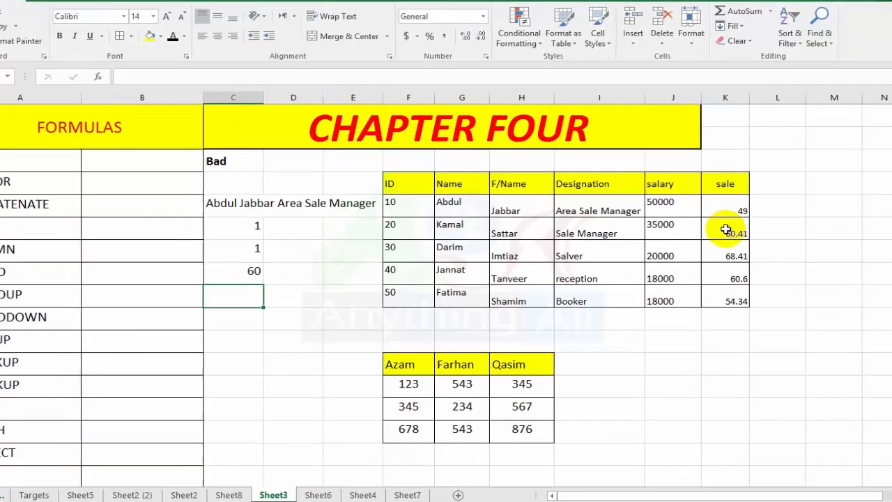
Start a ROUNDUP formula in cell C9, ready for its number argument
type("=round")
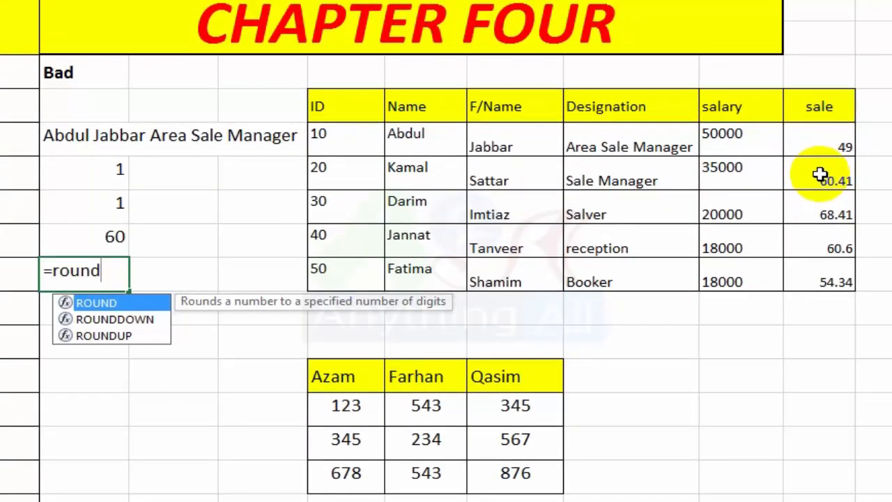
type("up")
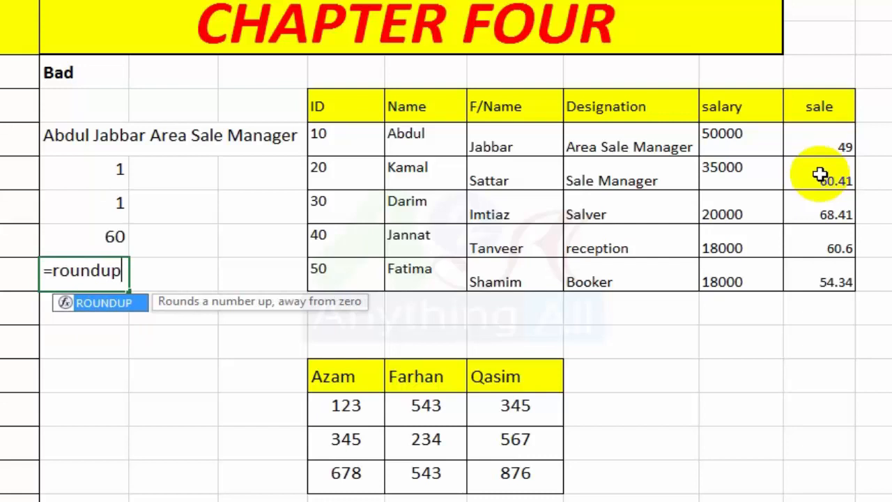
type("(")
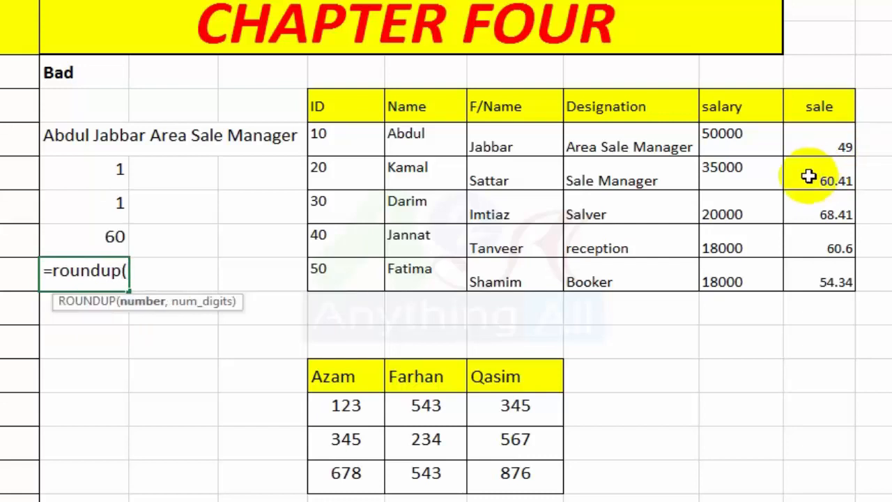
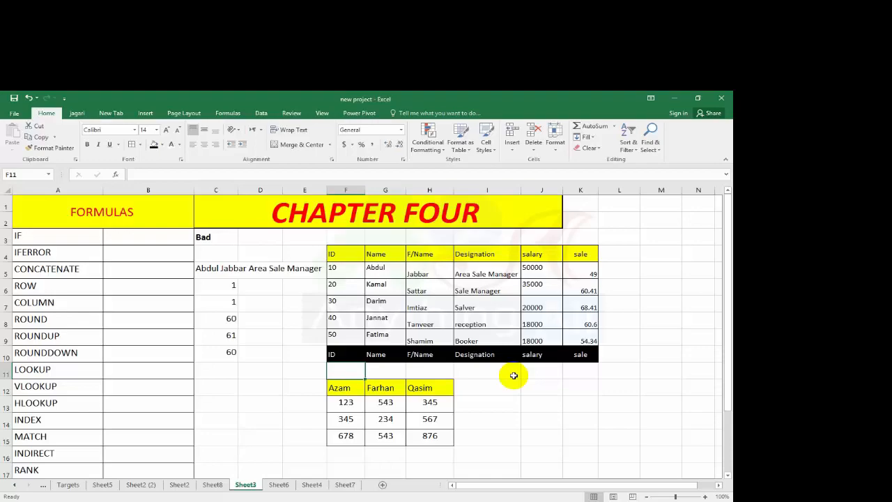
Enter =LOOKUP(F11,F5:F9,G5:G9) in cell G11 to return the name matching the ID in F11
key("Right")
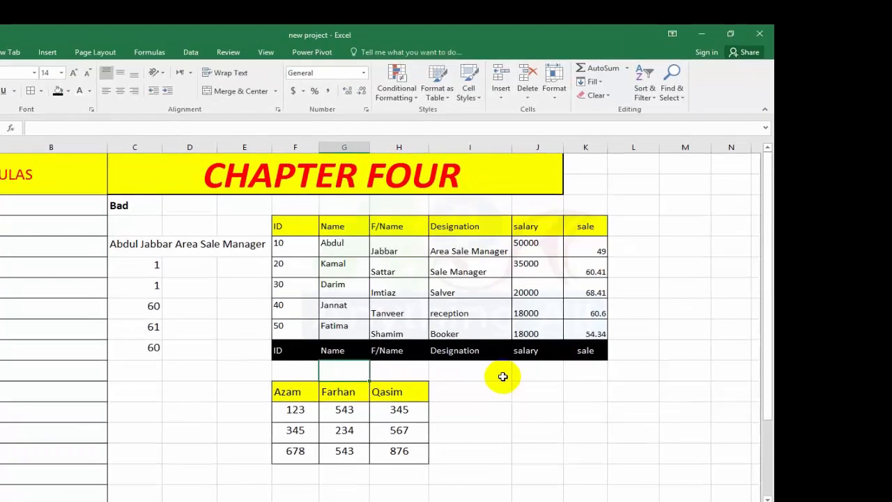
type("=look")
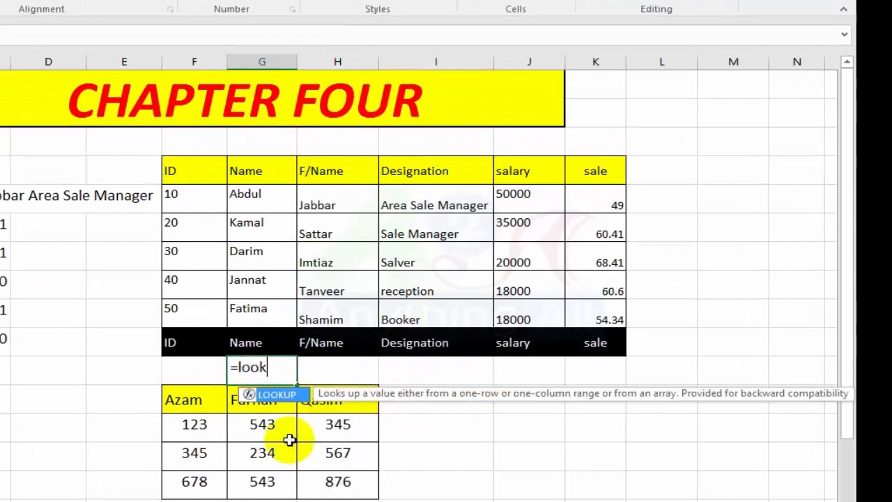
double_click(292, 394)
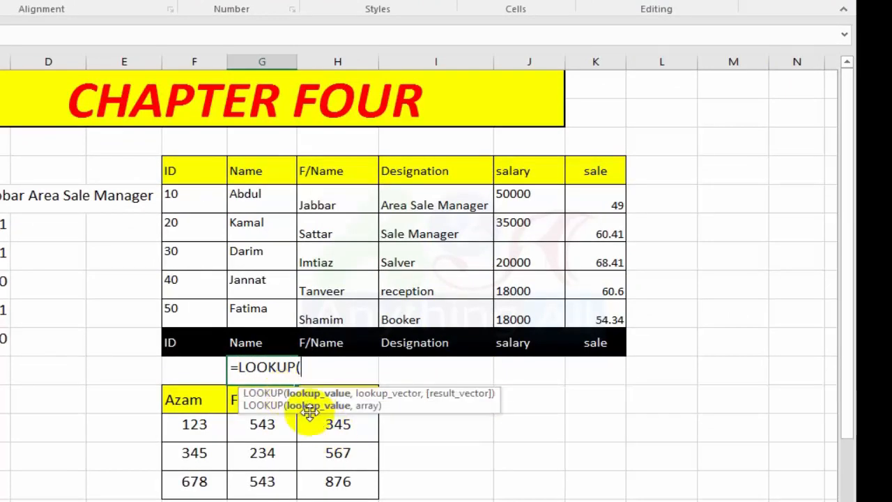
left_click(190, 368)
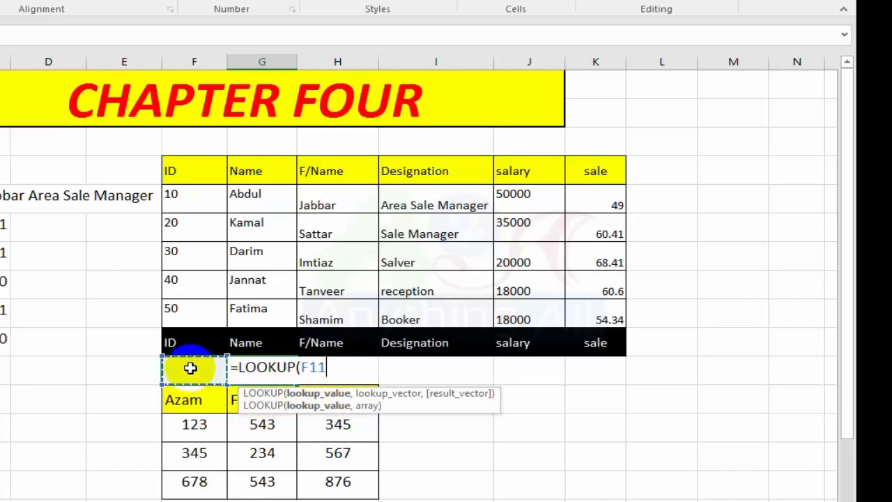
type(",")
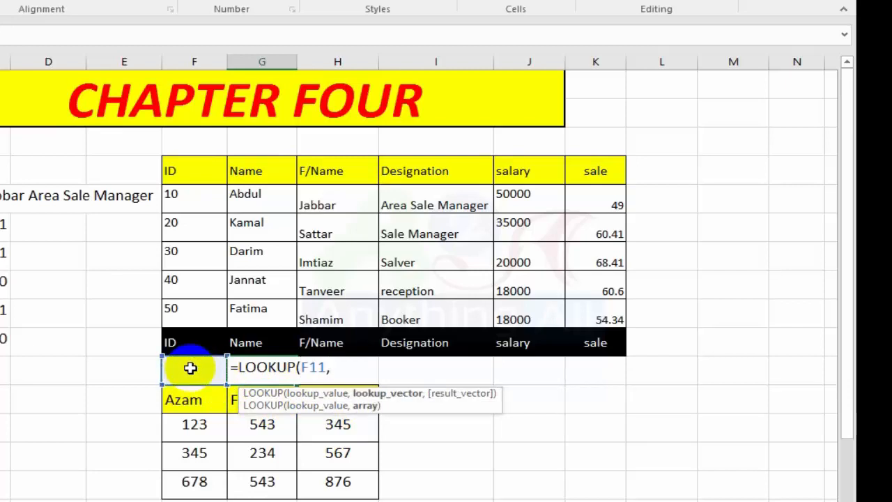
left_click_drag(183, 195, 186, 307)
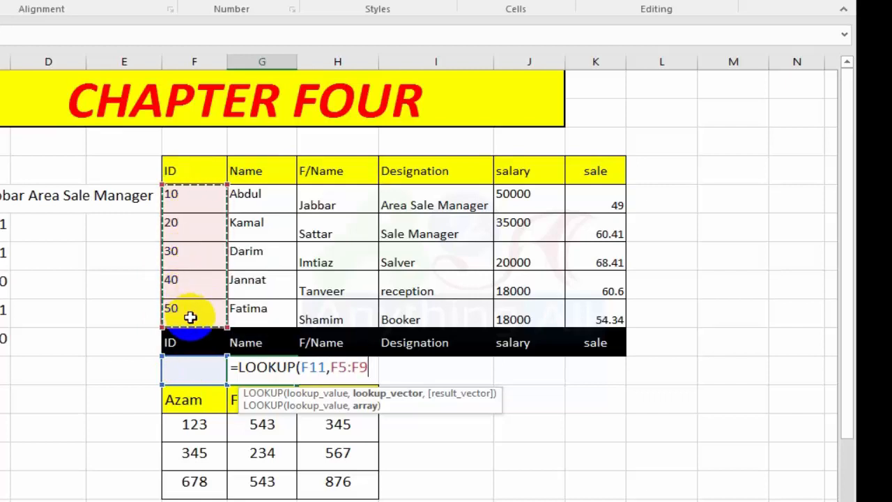
type(",")
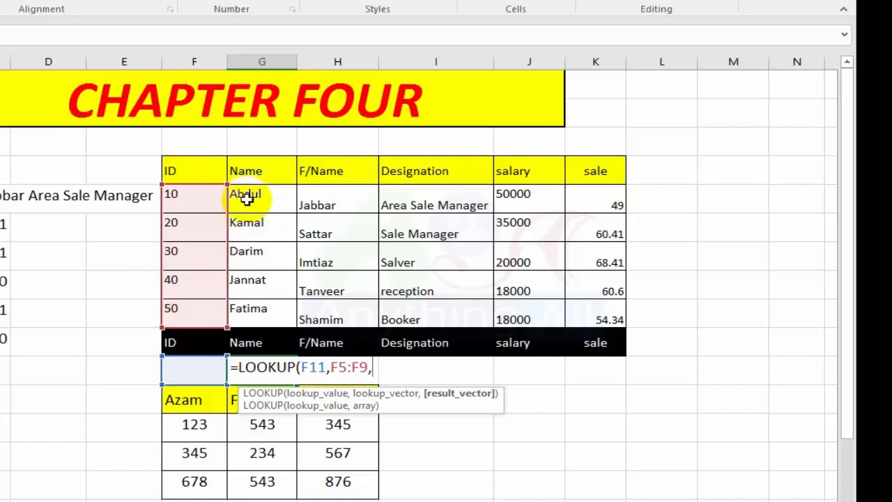
left_click_drag(247, 199, 251, 320)
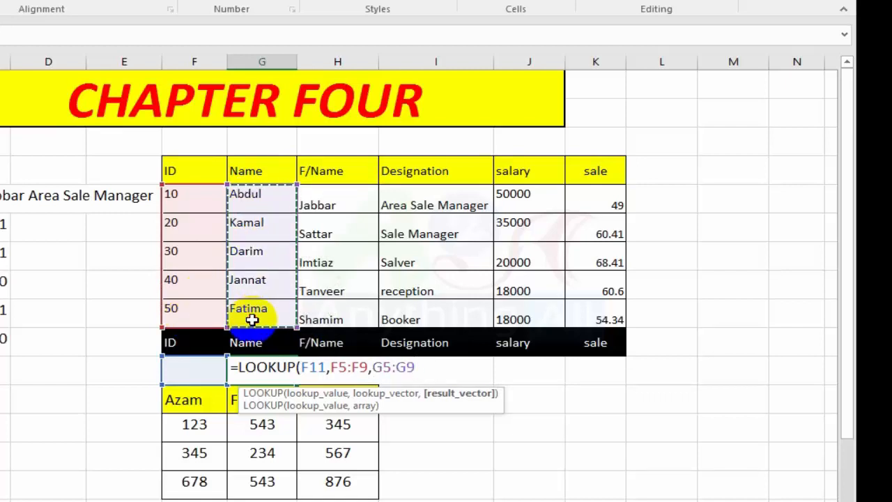
type(")")
key("Return")
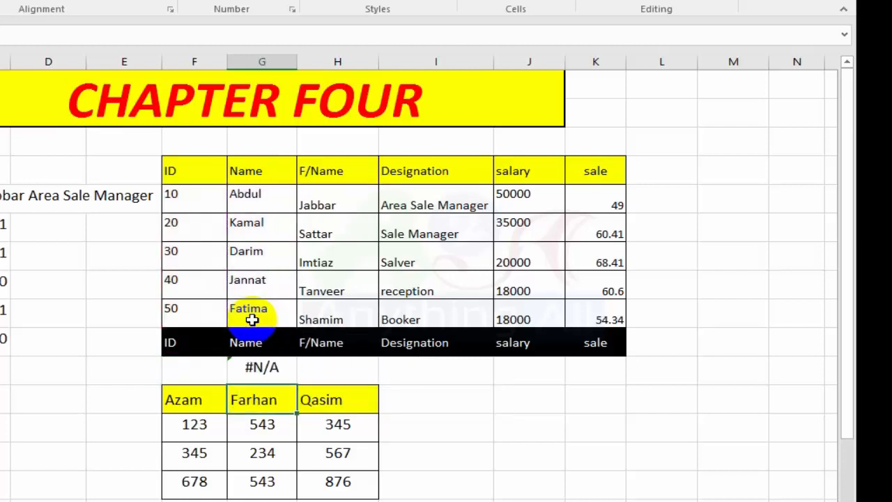
Test the name lookup by entering ID 10 in cell F11, and replace it with ID 50
left_click(195, 369)
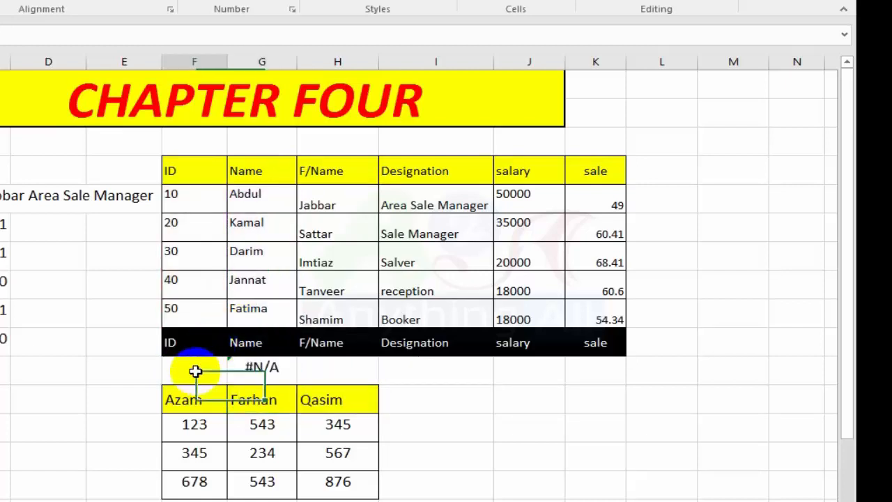
type("10")
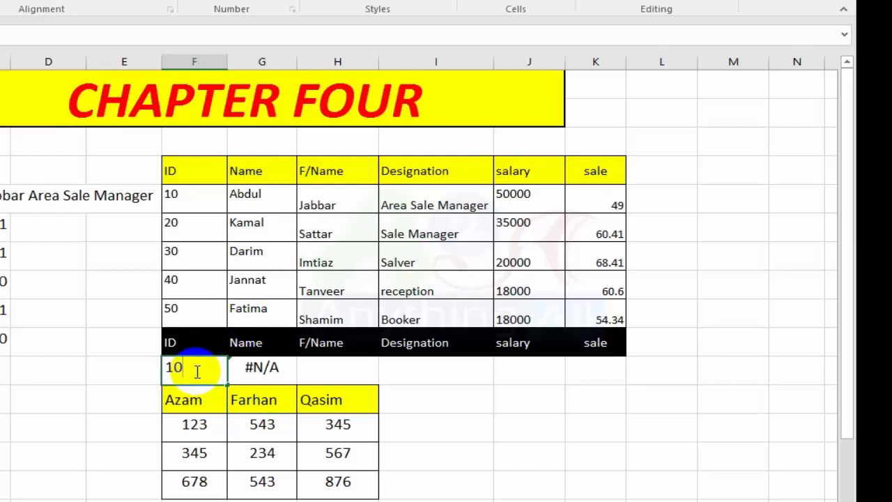
key("Return")
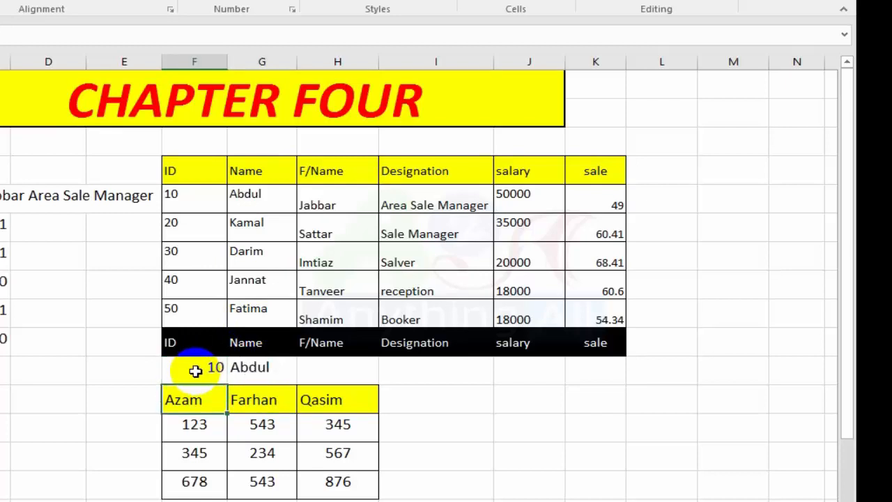
left_click(195, 370)
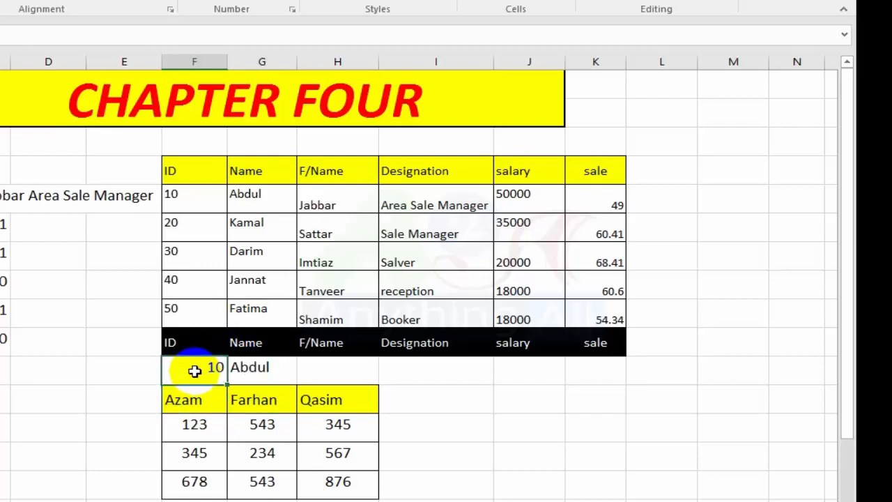
type("50")
key("Return")
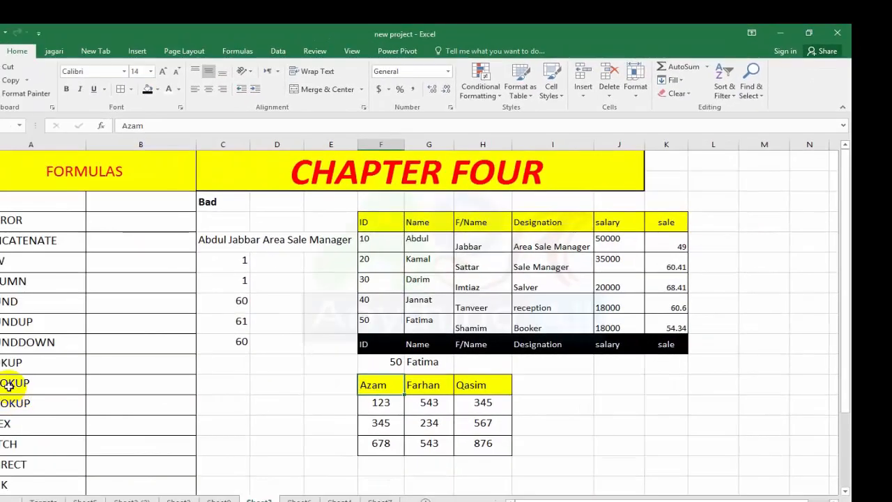
Enter =VLOOKUP(F11,F5:K9,3) in cell H11 to return the F/Name for the ID in F11
left_click(8, 382)
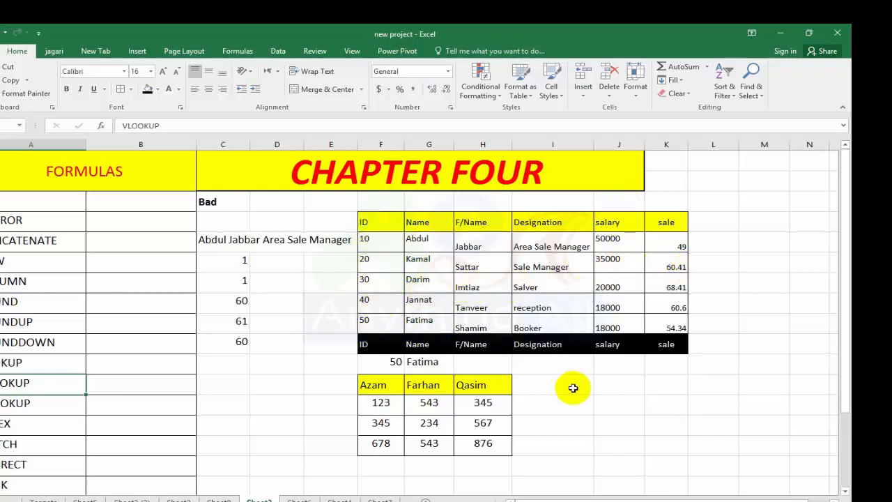
left_click(480, 363)
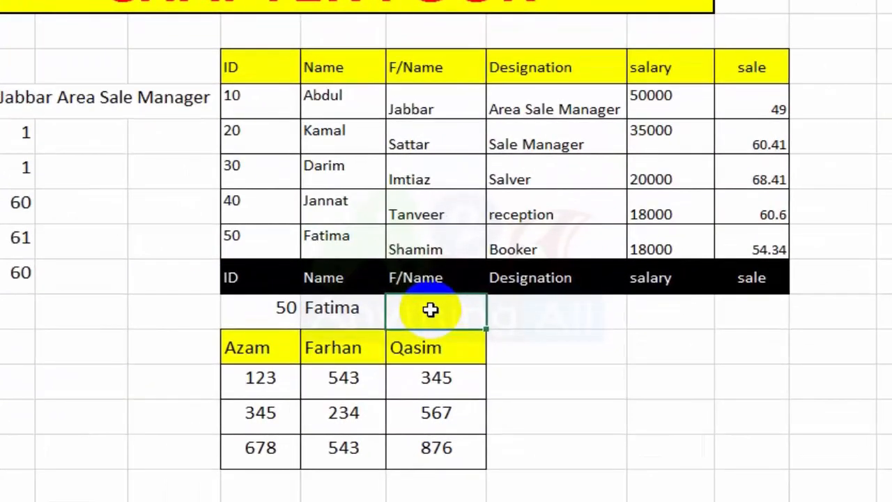
type("=vloo")
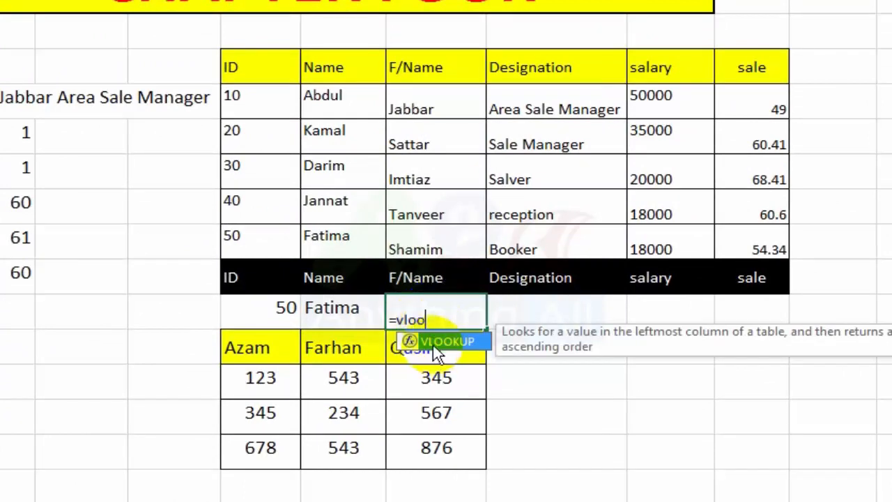
double_click(435, 343)
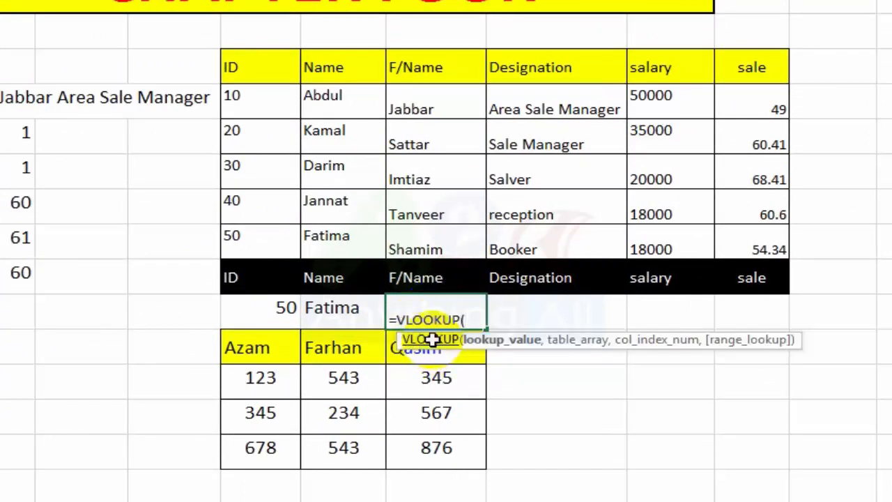
left_click(258, 308)
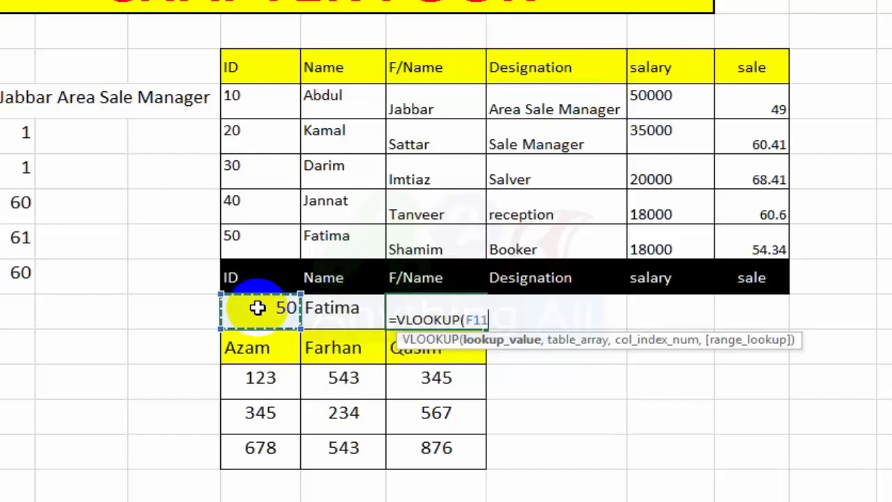
type(",")
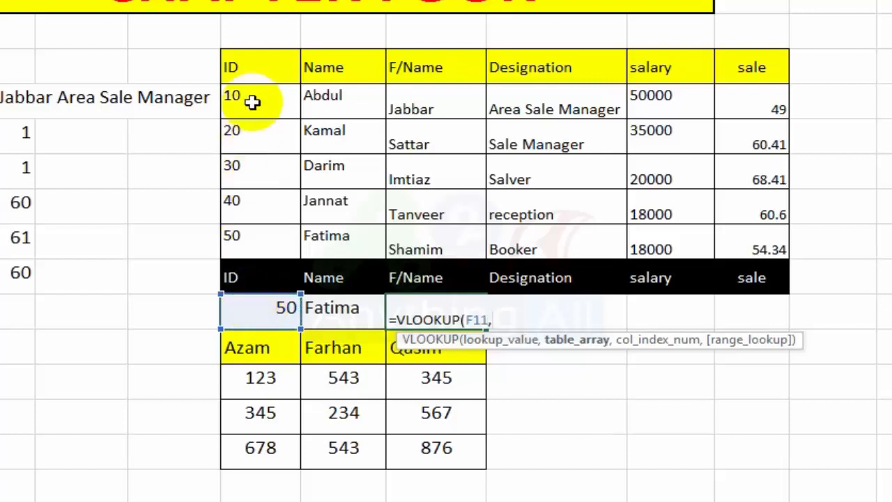
left_click_drag(249, 96, 757, 237)
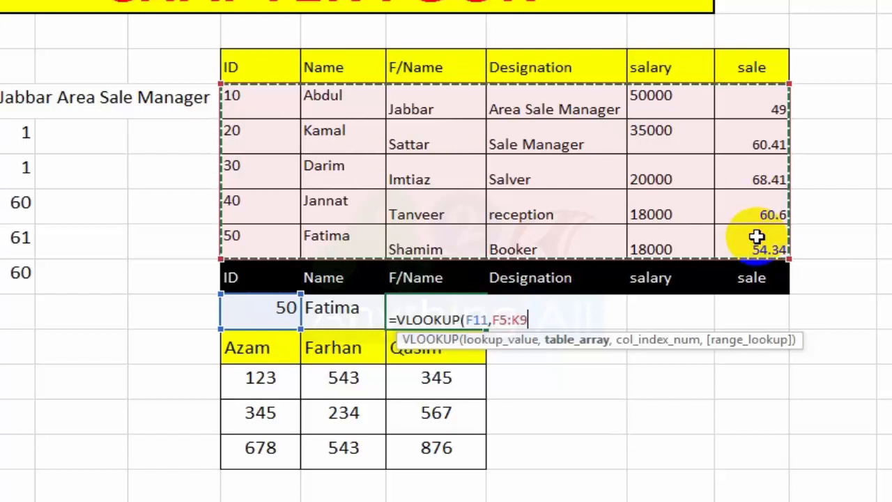
type(",")
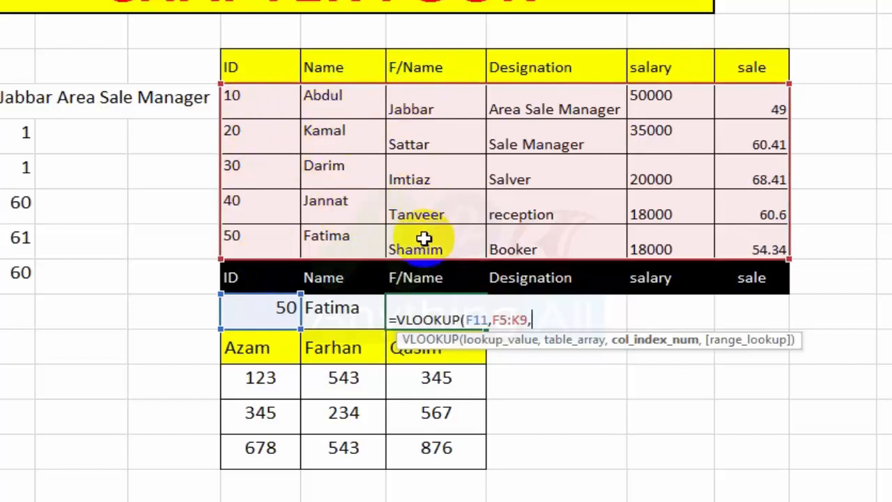
type("3)")
key("Return")
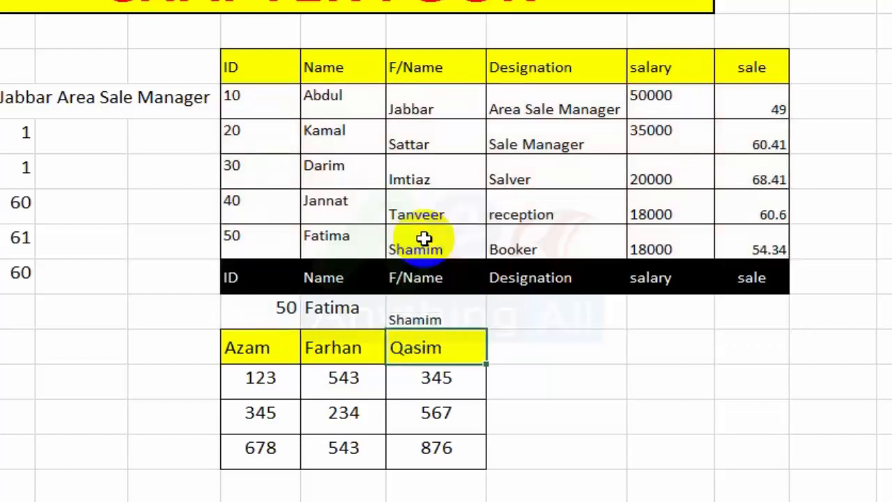
Format the result row F11:K11 with one uniform text size and top alignment
left_click(443, 308)
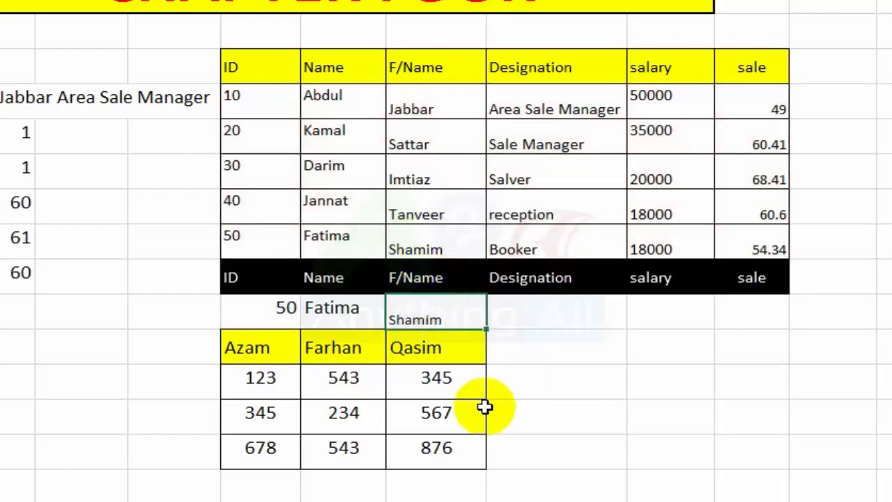
left_click_drag(259, 321, 741, 313)
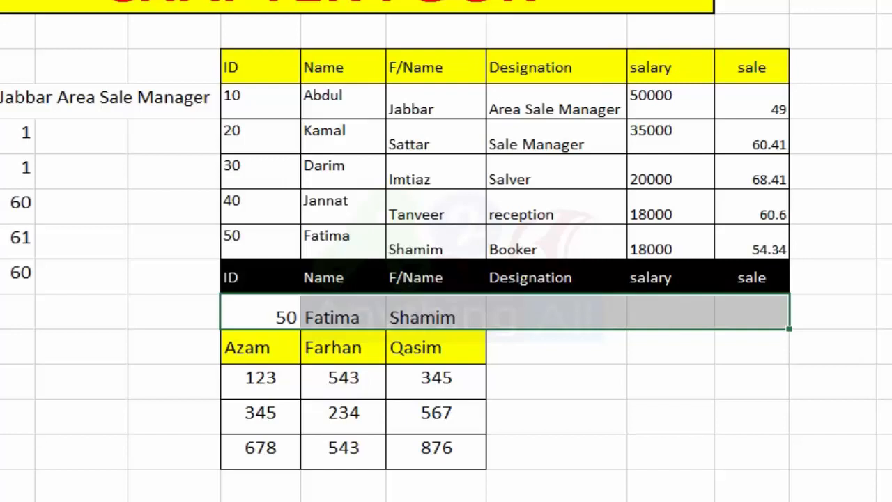
Enter =VLOOKUP(F11,$F$5:$K$9,4) in cell I11, with the table range absolute, to return the designation
left_click(557, 307)
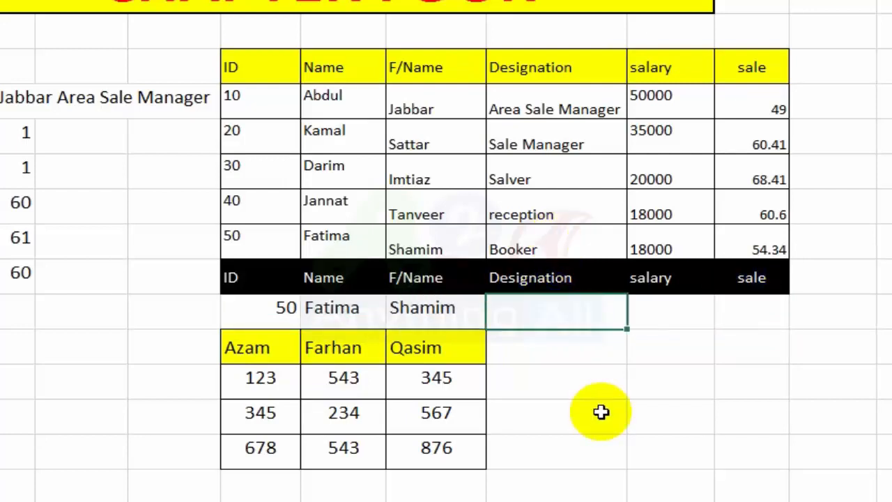
key("Right")
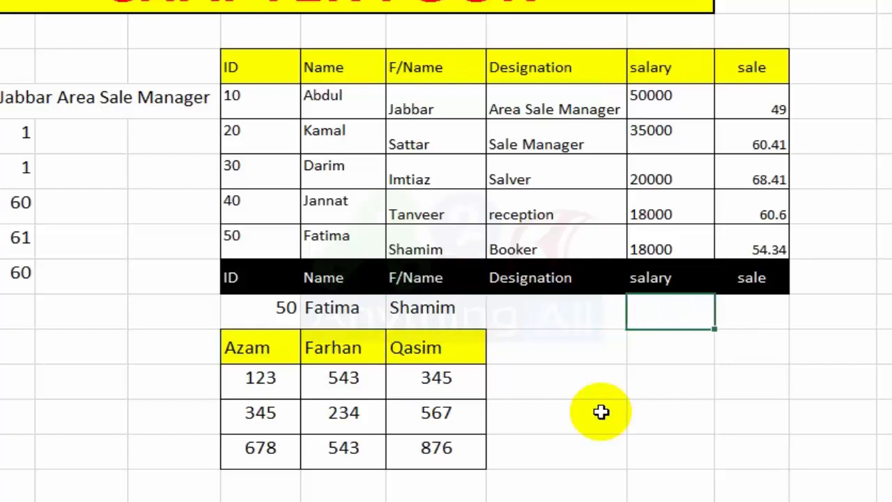
key("Right")
key("Left")
key("Left")
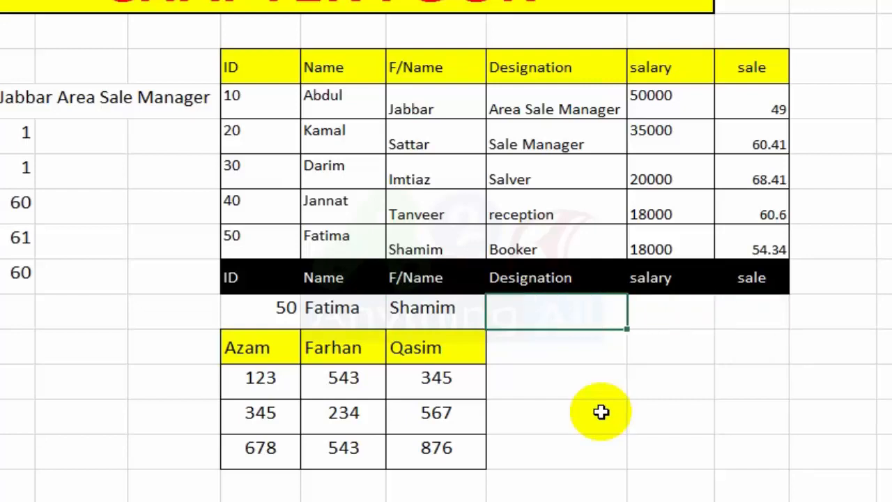
type("=vlook")
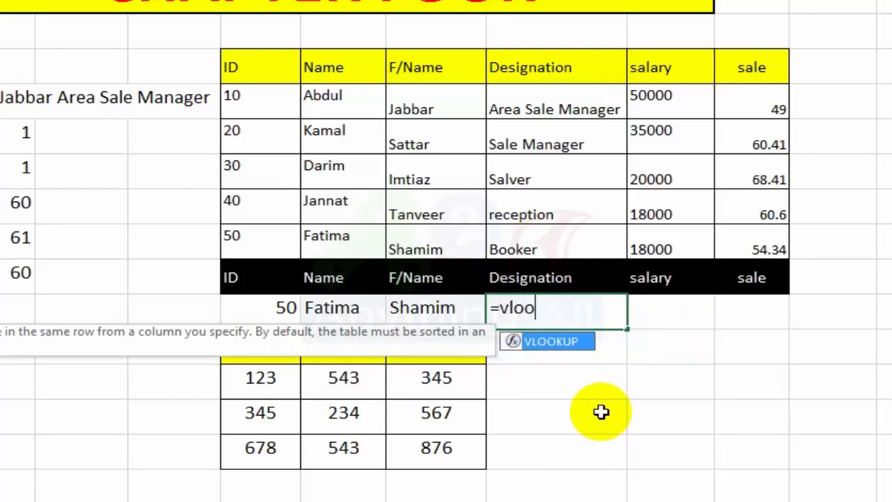
double_click(555, 341)
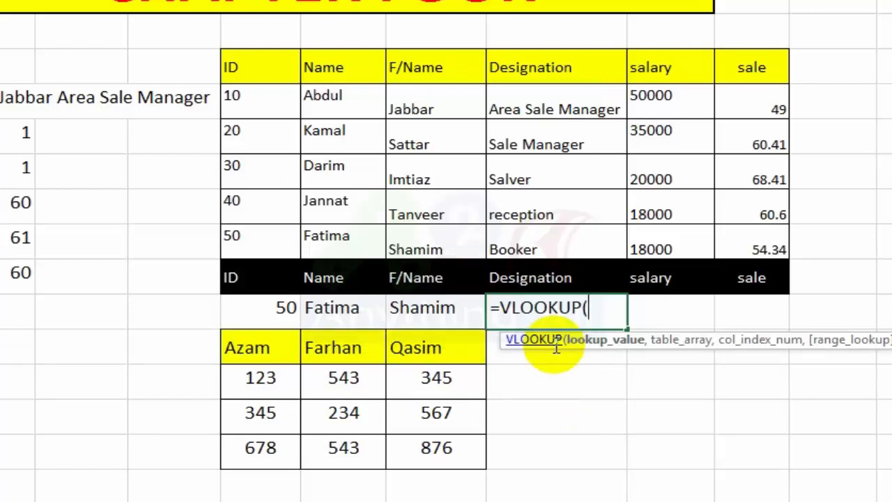
left_click(233, 311)
type(",")
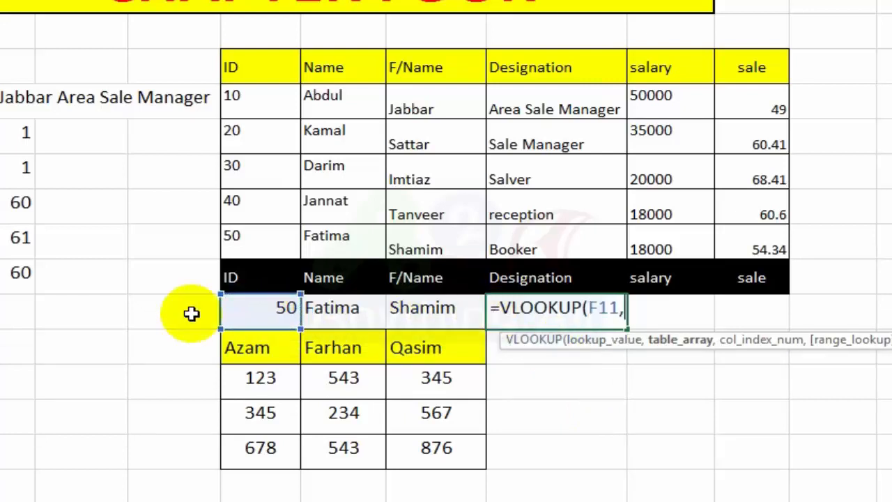
left_click_drag(253, 94, 758, 232)
key("F4")
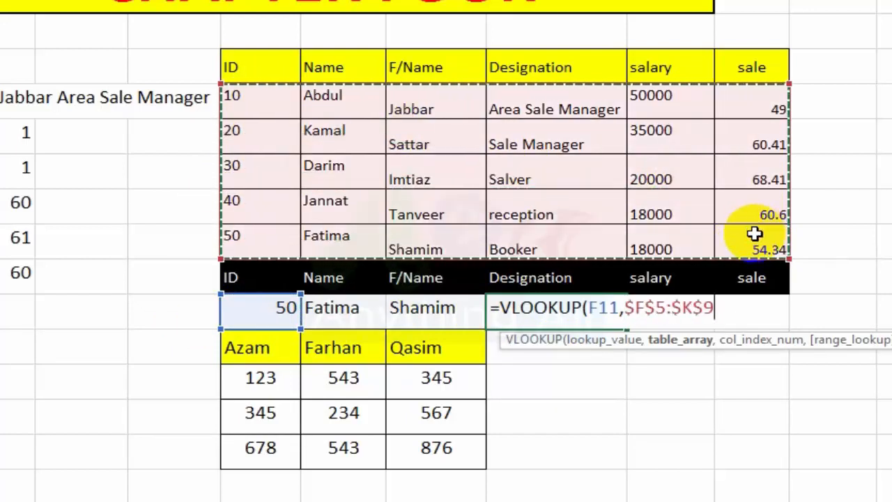
type(",")
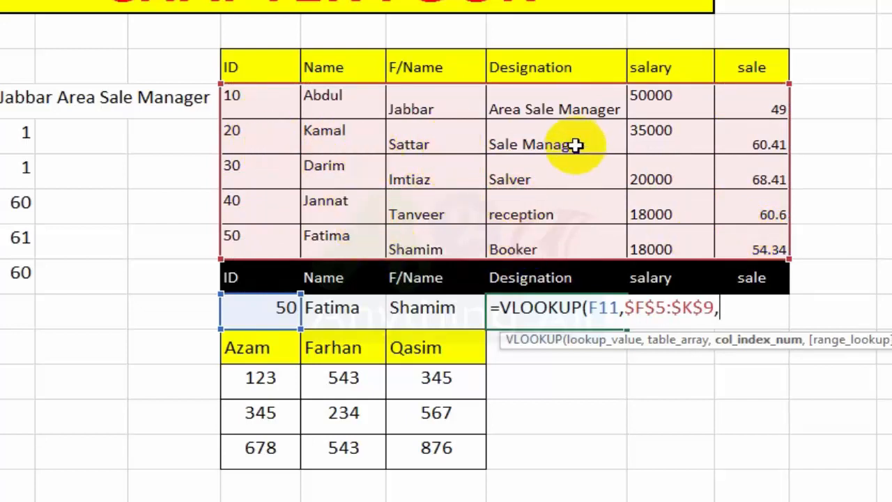
type("4)")
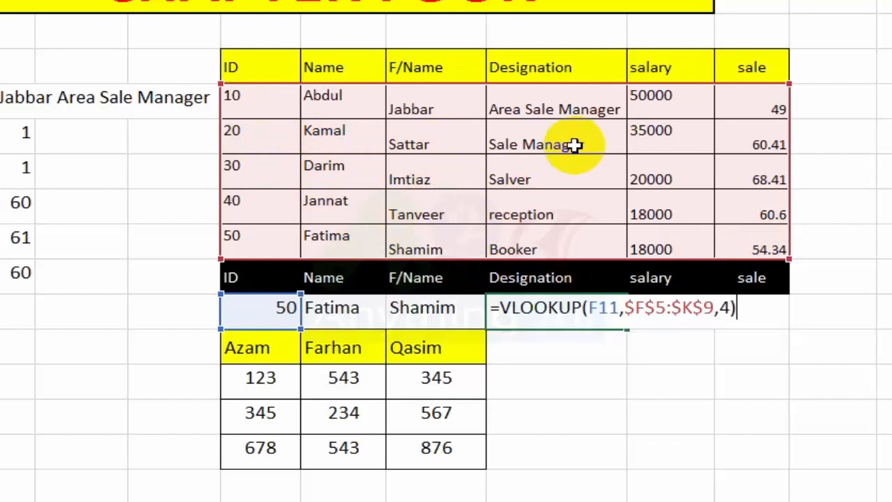
key("Return")
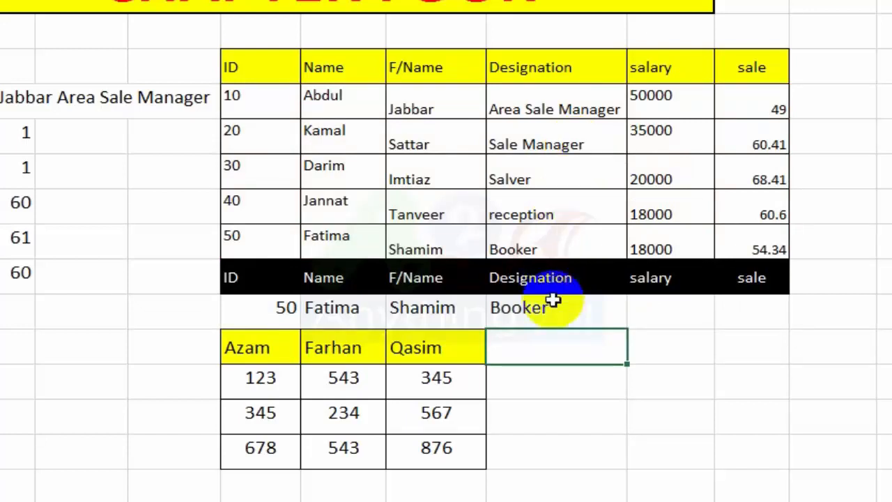
Copy the designation formula from I11 into cell J11 and change it to =VLOOKUP(F11,$F$5:$K$9,5) to return the salary
left_click(663, 319)
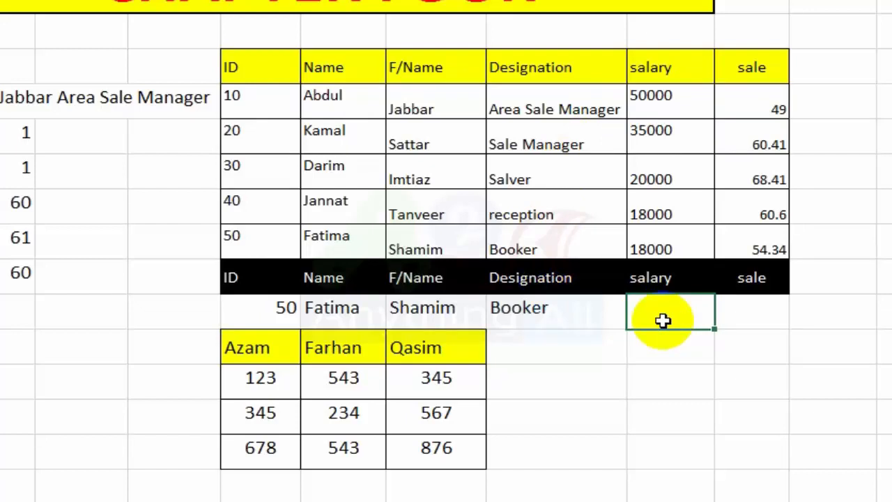
left_click(596, 313)
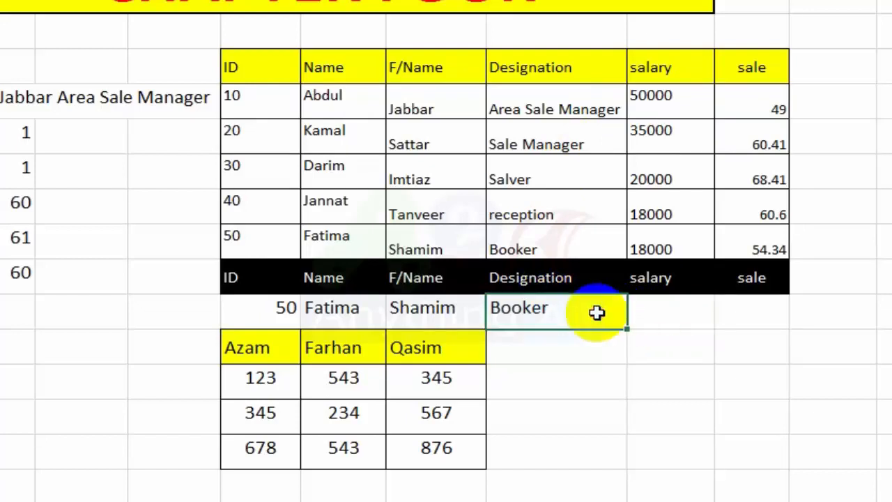
key("F2")
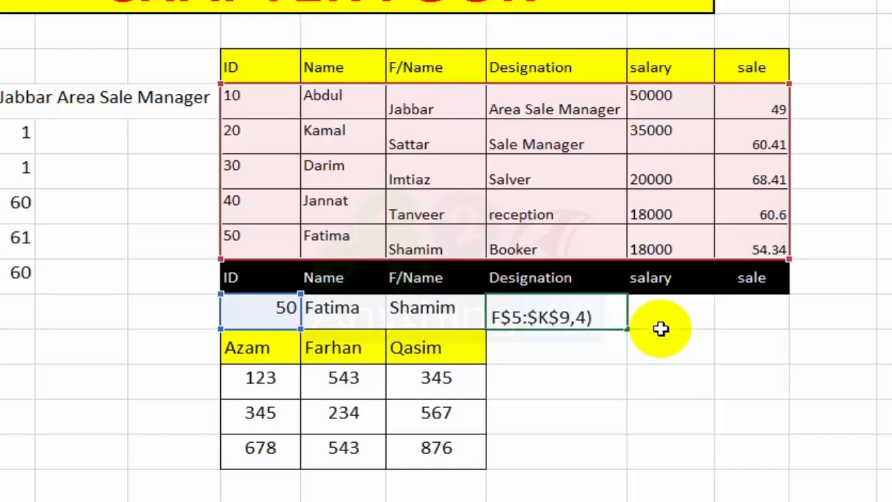
left_click(650, 306)
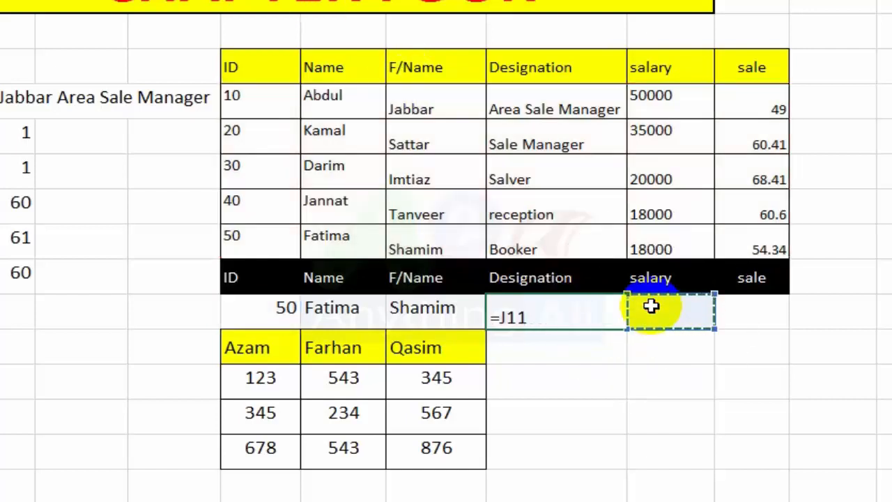
key("Escape")
left_click(651, 306)
key("ctrl+v")
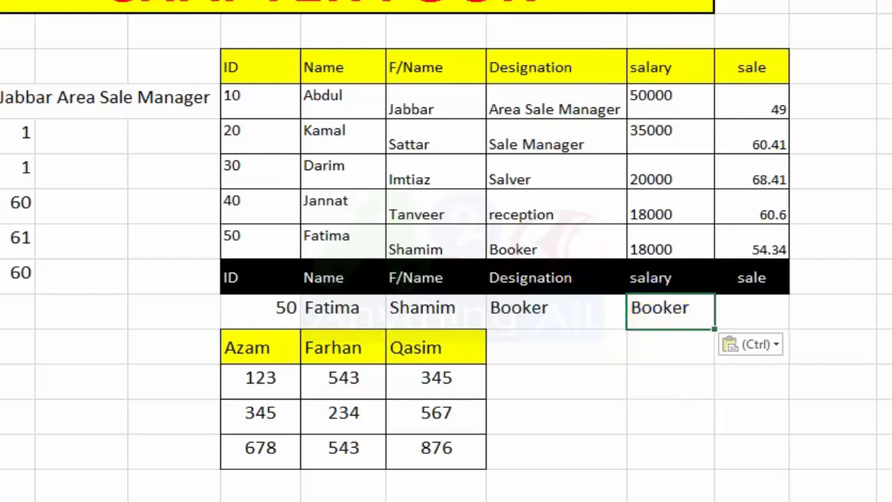
key("F2")
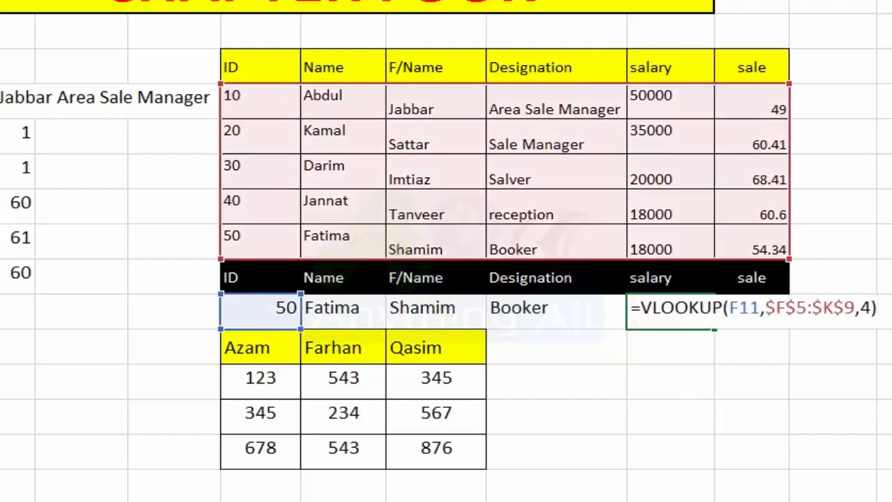
key("Left")
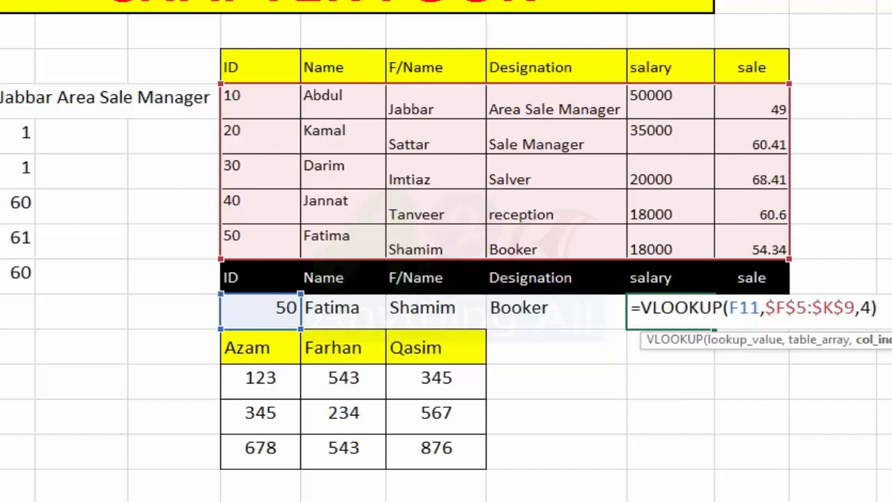
key("BackSpace")
type("5")
key("Return")
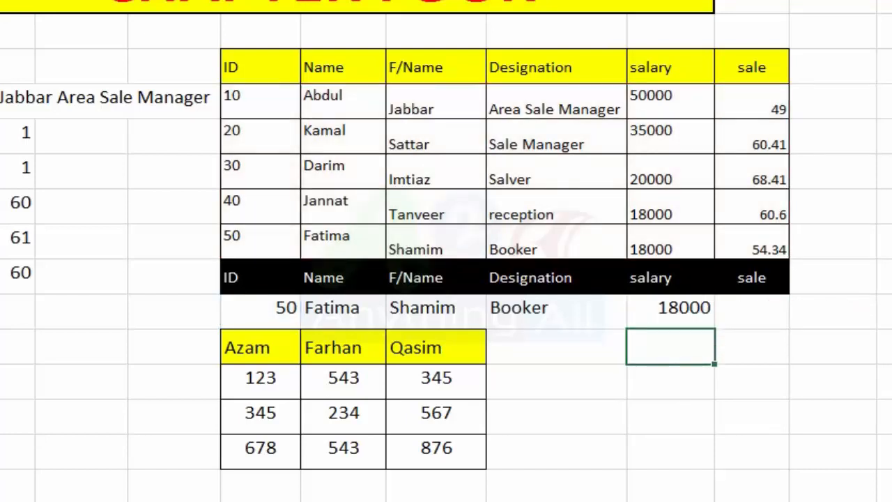
Paste the copied VLOOKUP formula into cell K11 and change its column index to the table's sixth column to return the sale
left_click(738, 306)
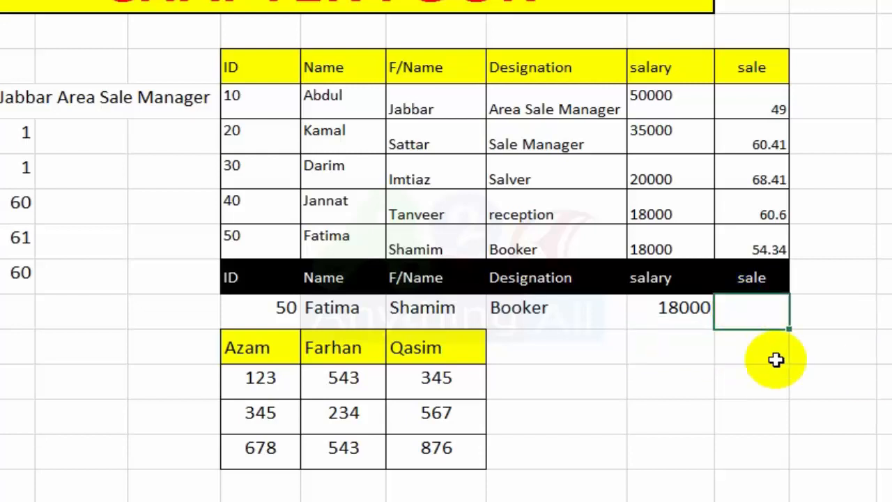
key("ctrl+v")
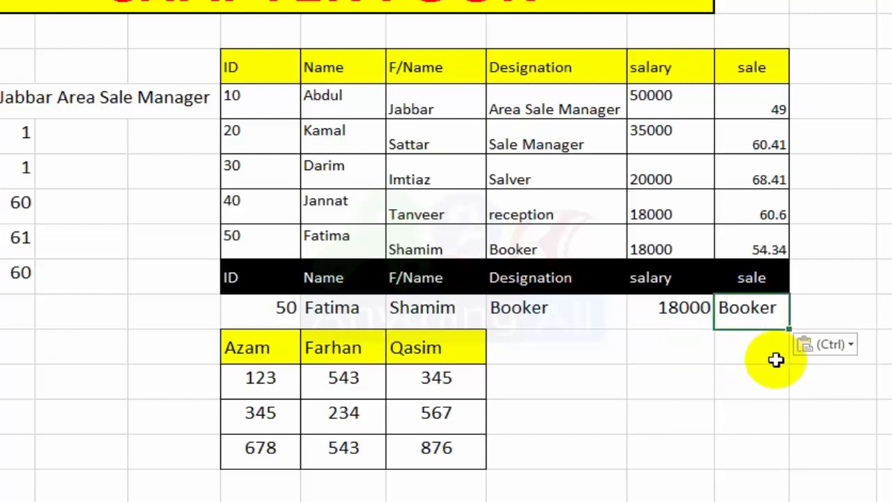
key("F2")
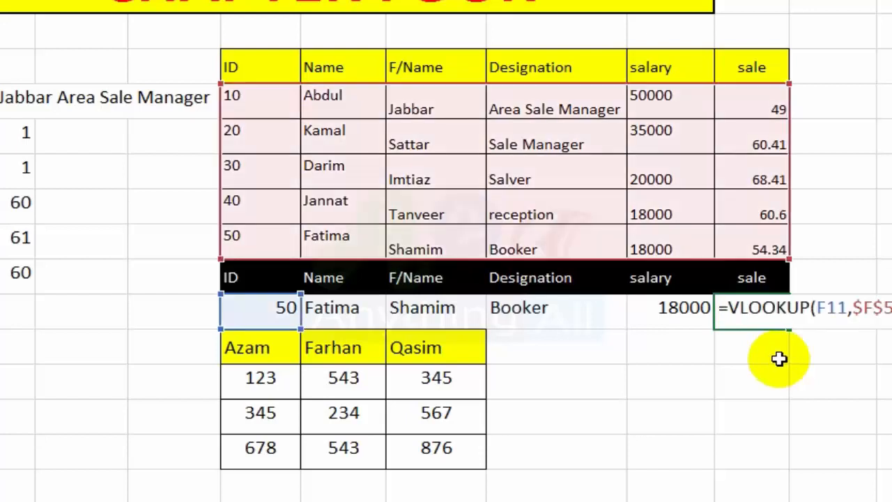
key("Left")
key("Left")
key("Left")
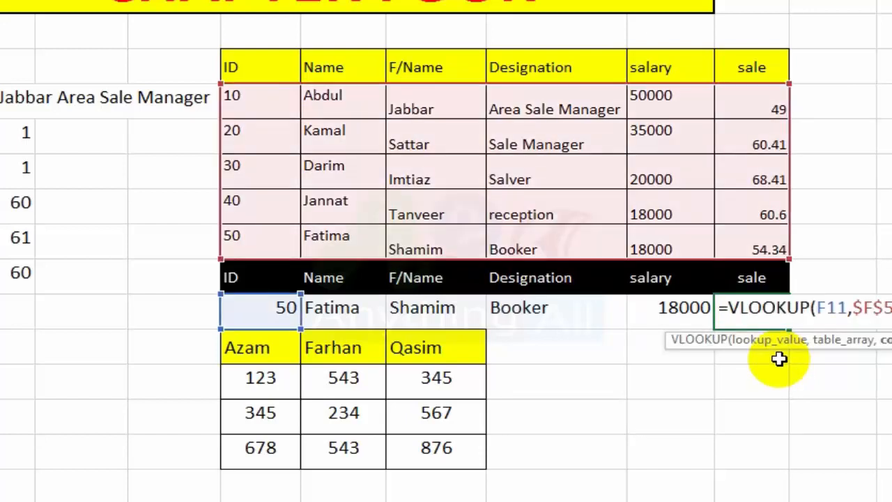
key("Return")
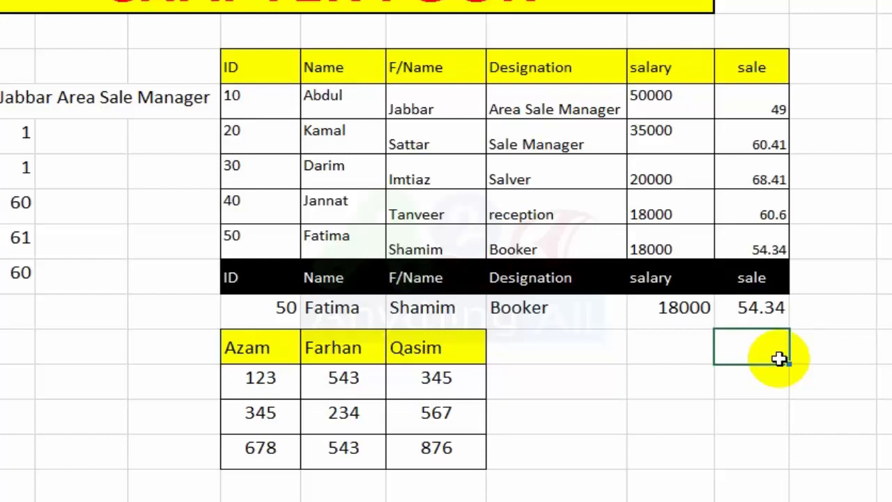
Test the complete lookup row by entering ID 20 in cell F11
left_click(268, 314)
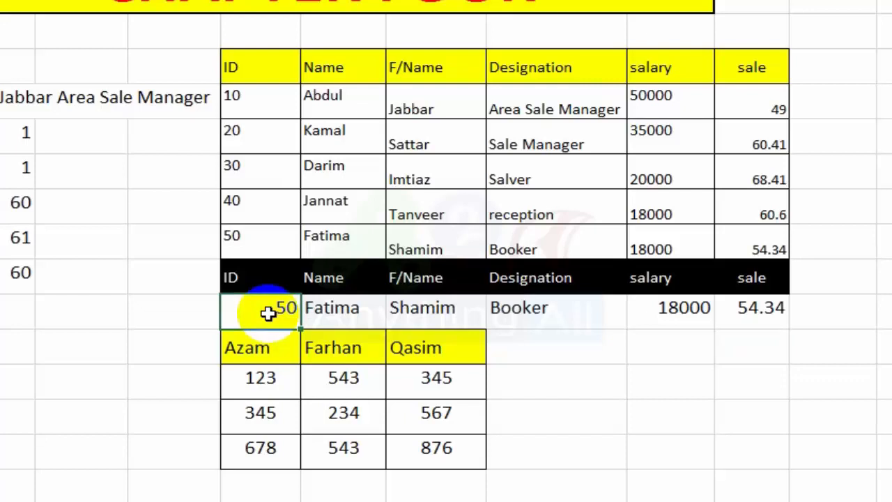
type("20")
key("ctrl+Return")
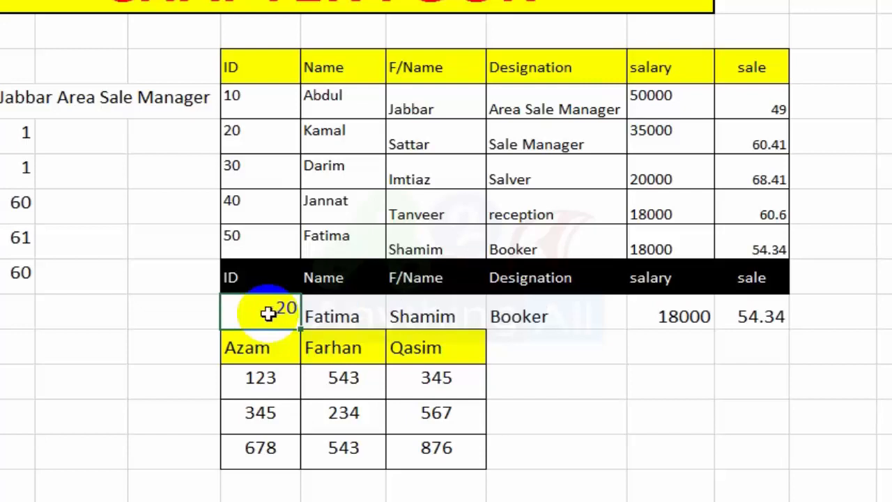
key("Return")
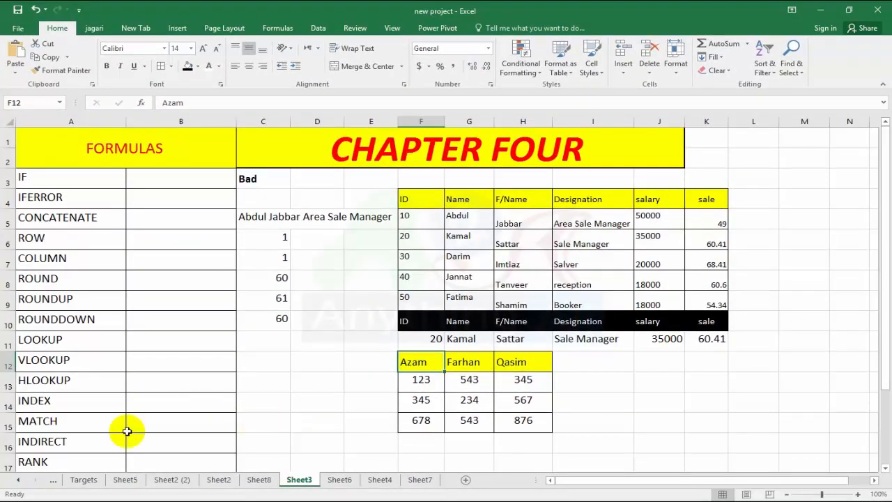
left_click(44, 379)
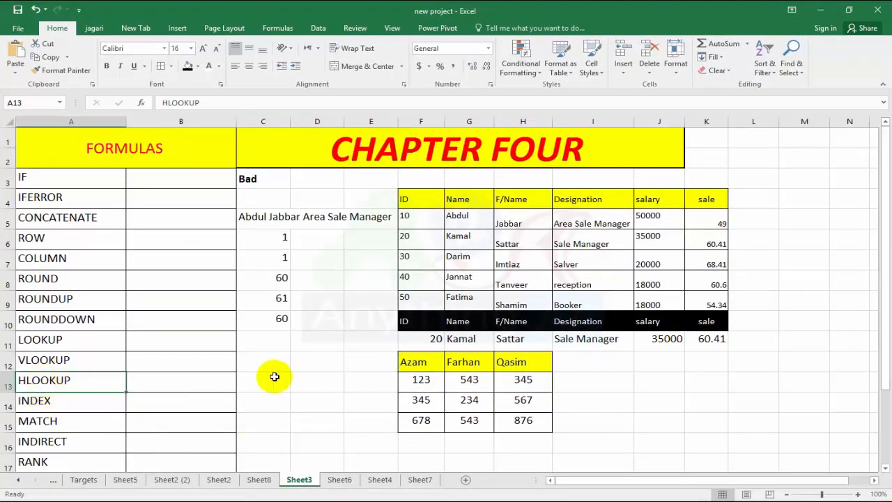
left_click(46, 339)
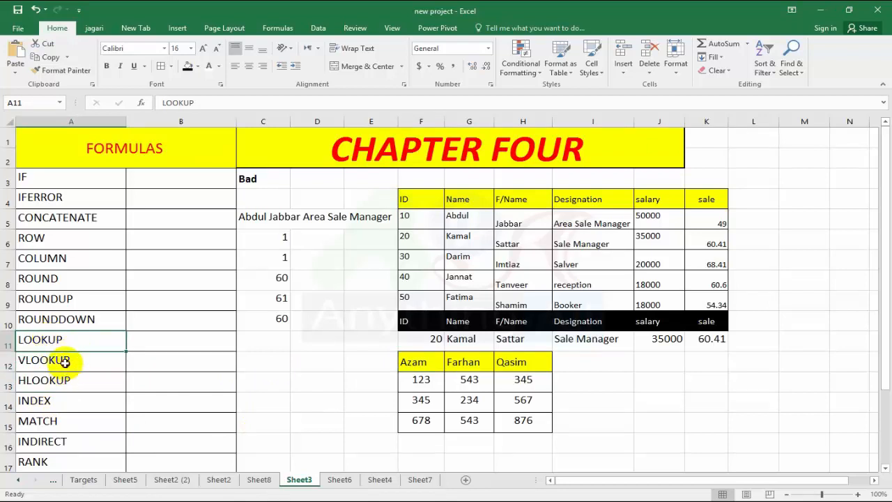
left_click(65, 360)
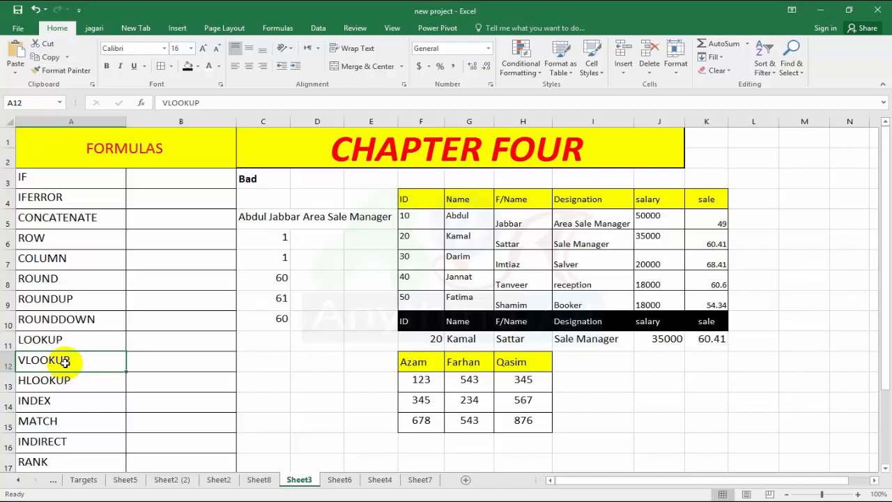
left_click(67, 382)
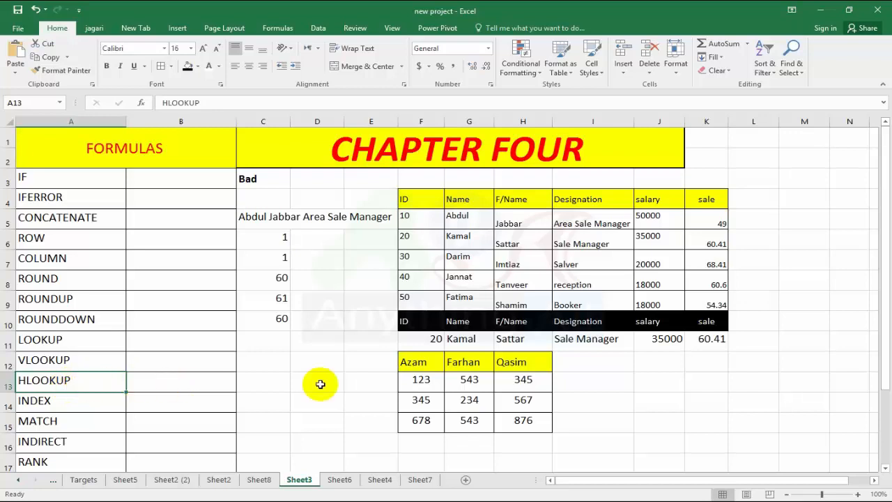
Enter =HLOOKUP(G4,G4:G9,4) in cell C13 to return the fourth row of the Name column
left_click(248, 383)
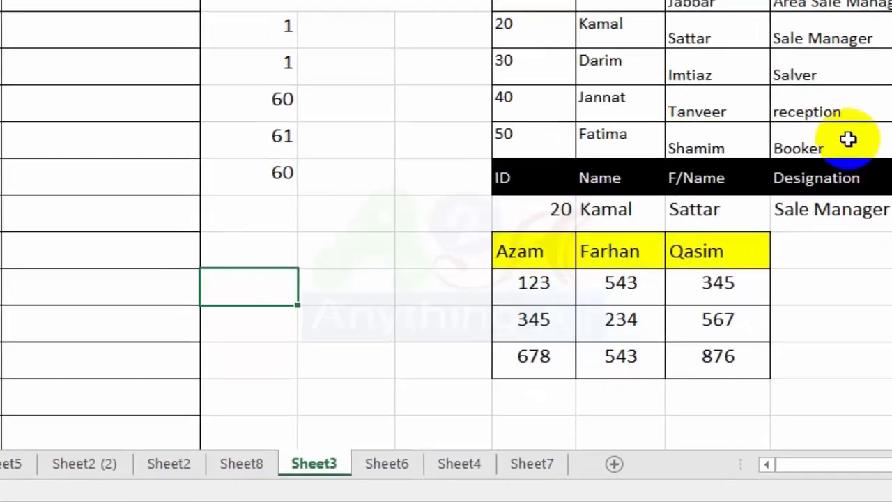
type("=h")
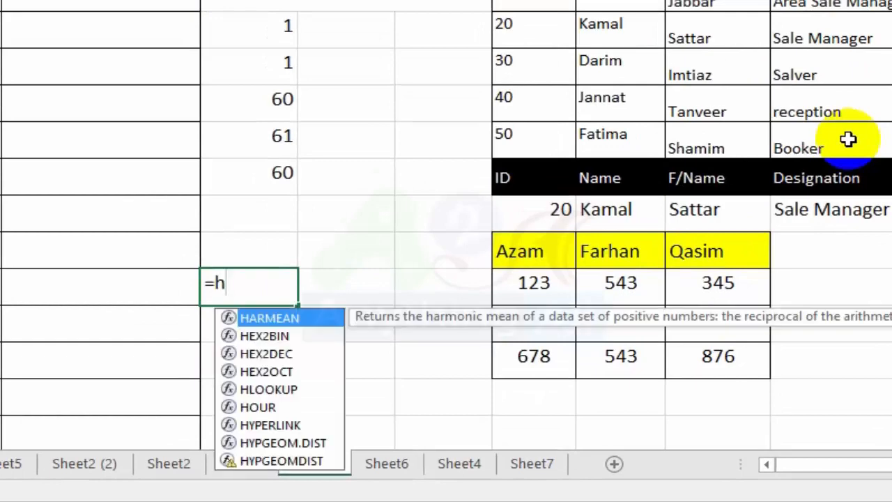
type("lo")
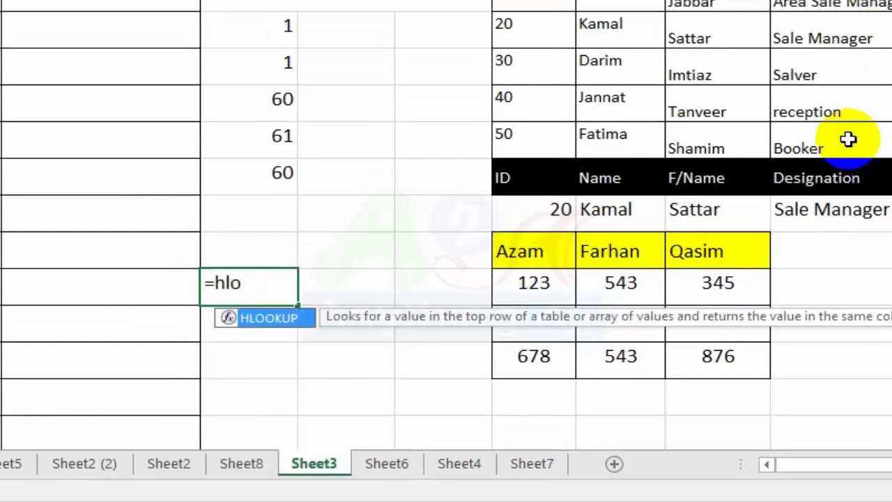
double_click(263, 319)
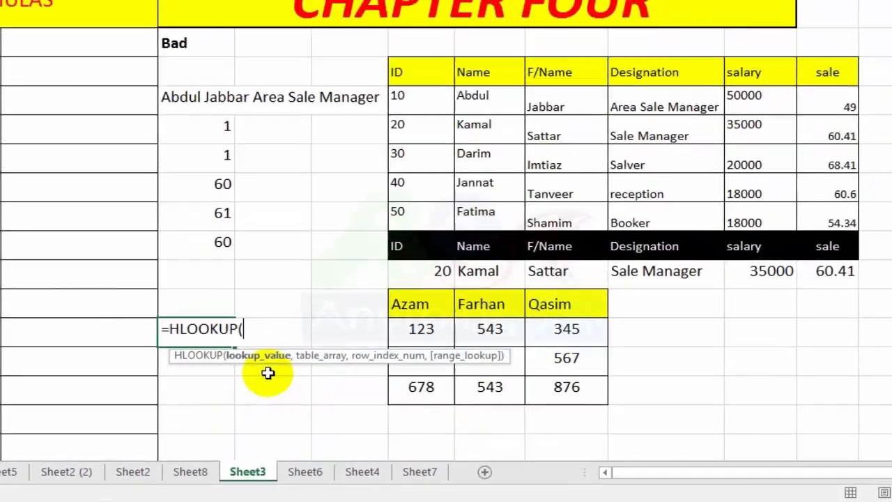
left_click(463, 81)
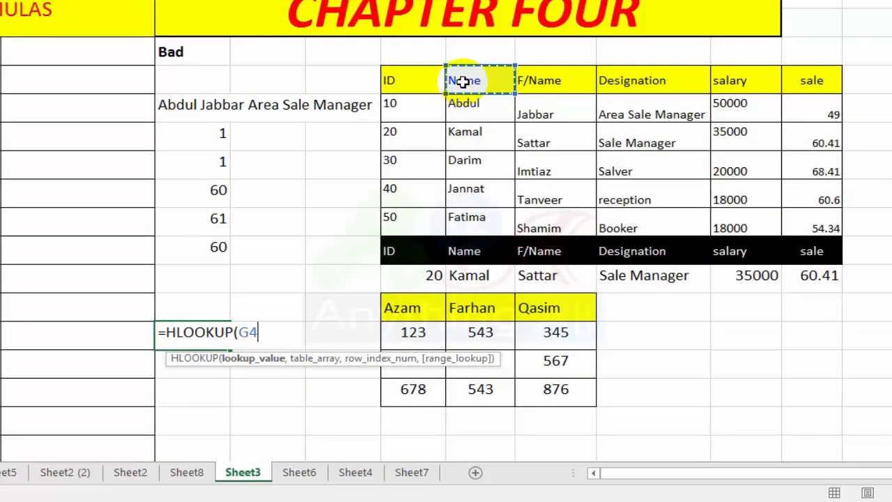
type(",")
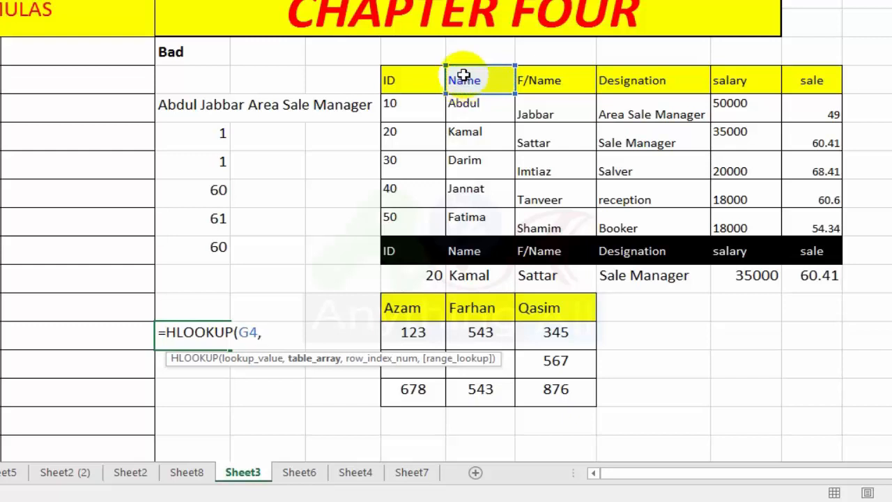
left_click_drag(463, 73, 481, 223)
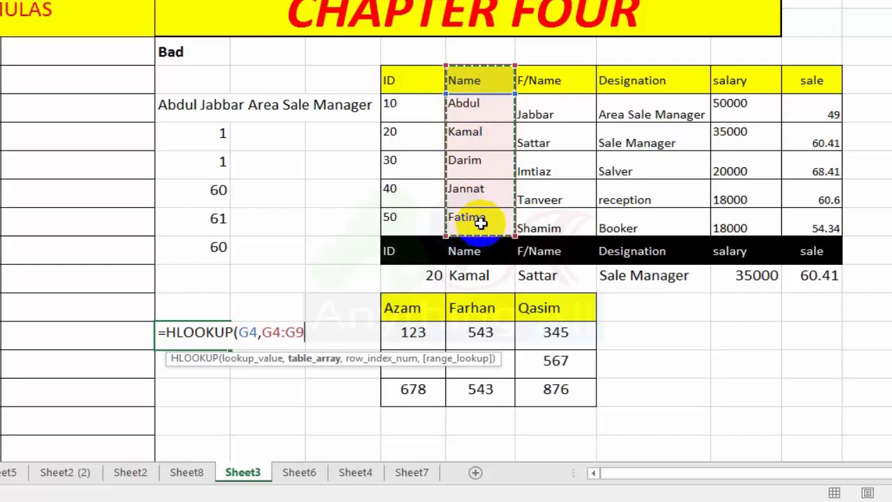
type(",")
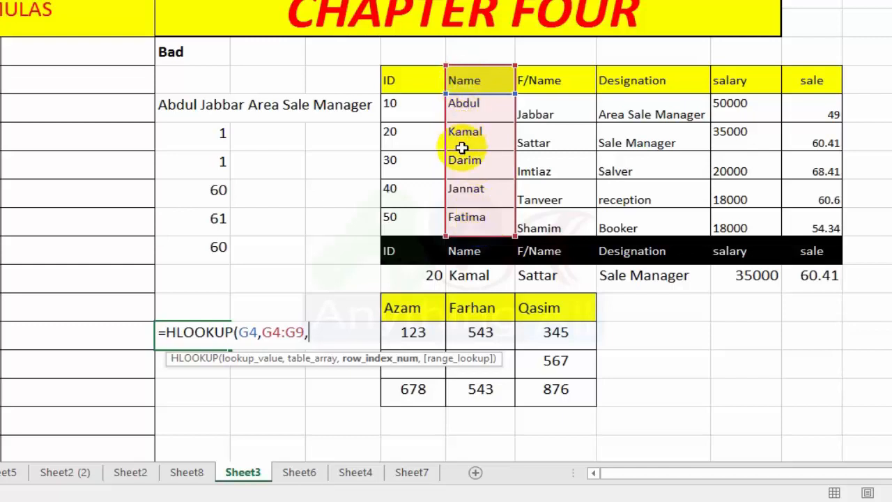
type("4")
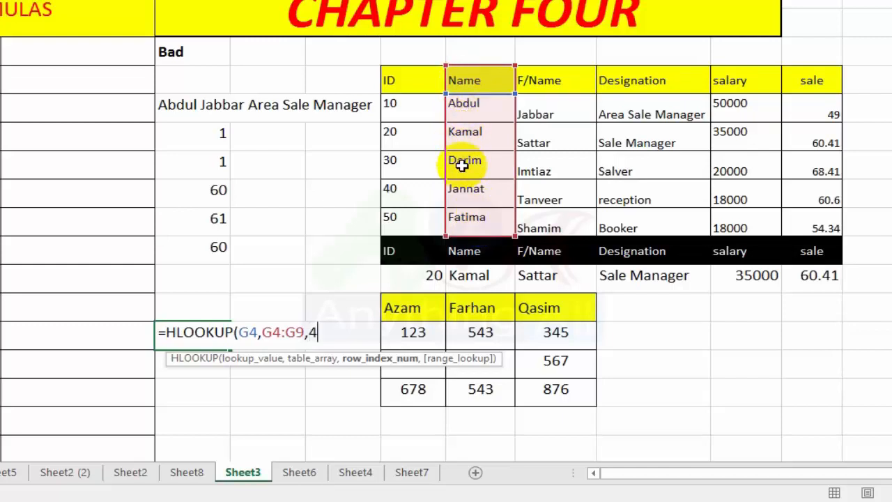
type(")")
key("Return")
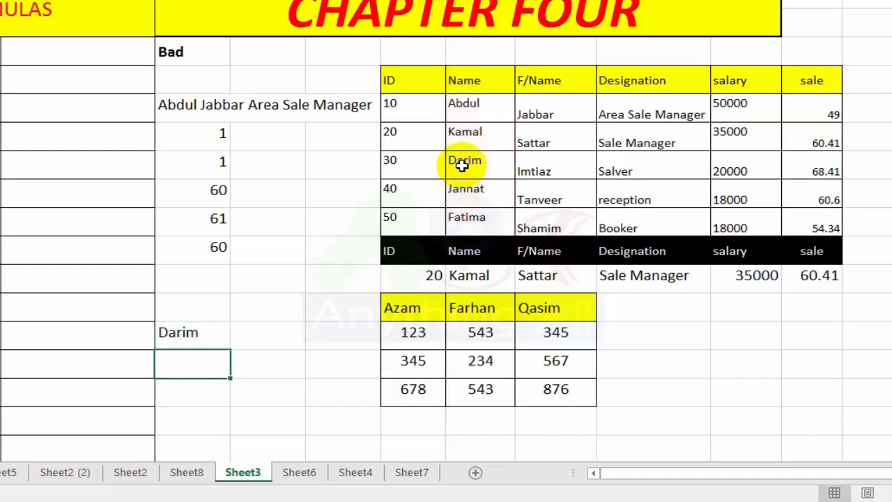
left_click(203, 324)
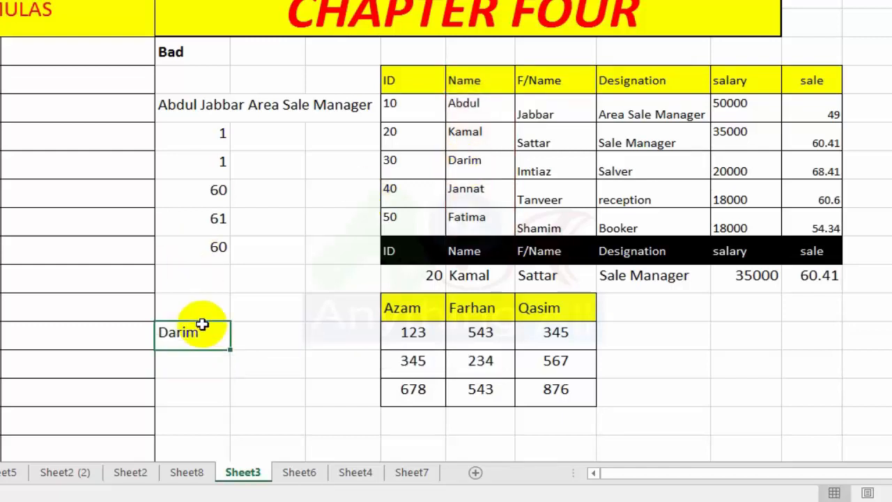
left_click(469, 80)
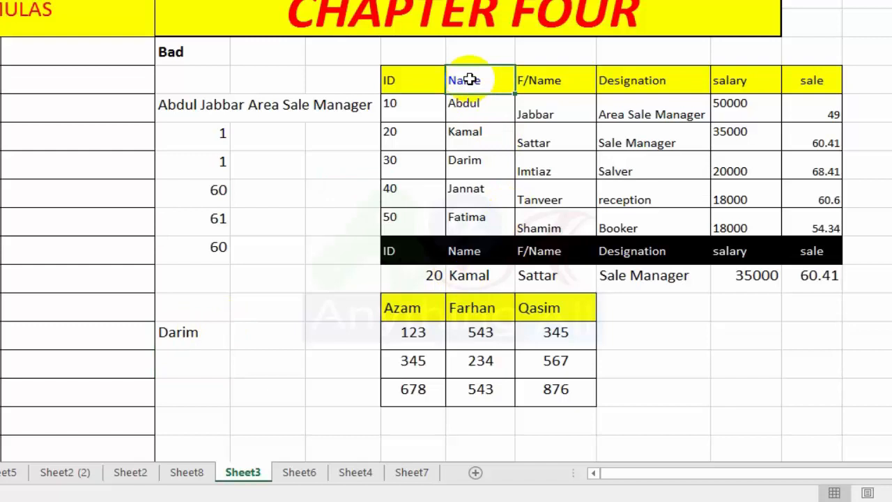
left_click(477, 171)
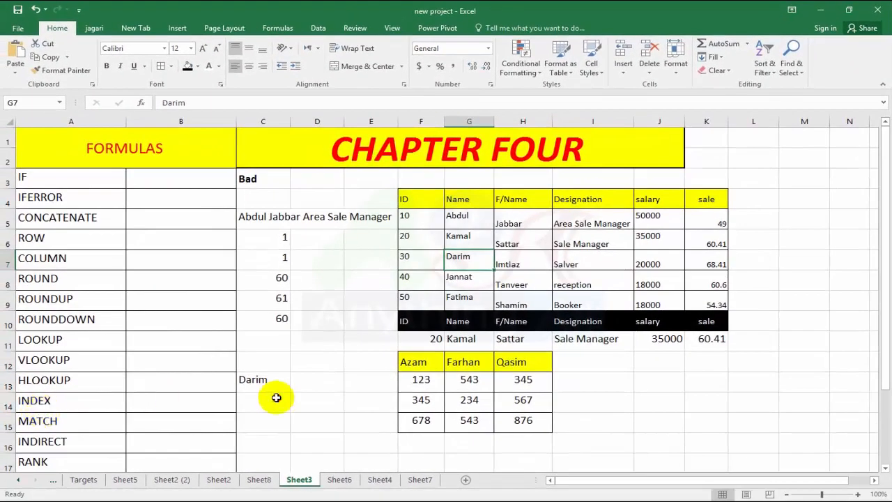
Enter =INDEX(F5:K9,3,2) in cell C14 to return the value in the employee table's third row and second column
left_click(270, 401)
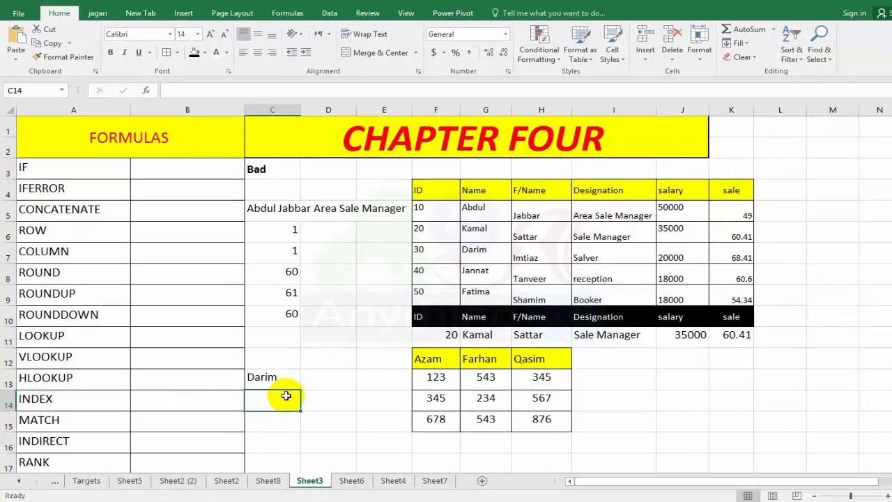
type("=")
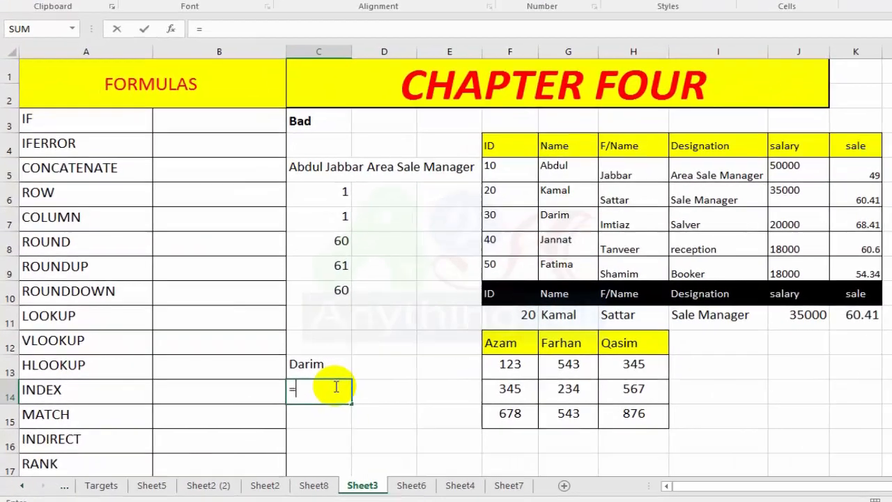
type("in")
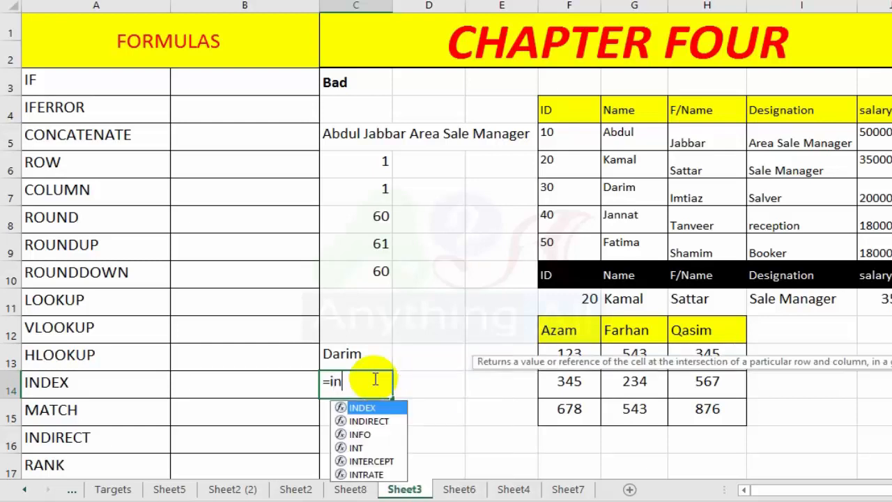
double_click(363, 408)
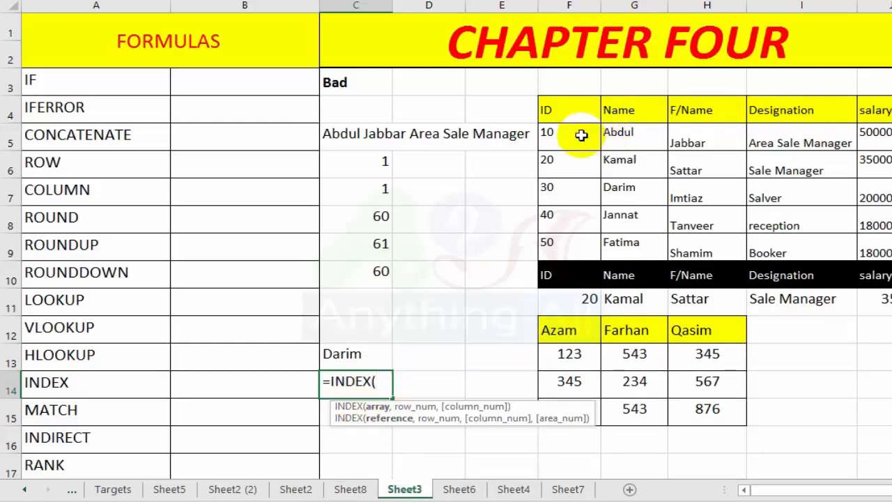
left_click_drag(559, 133, 891, 245)
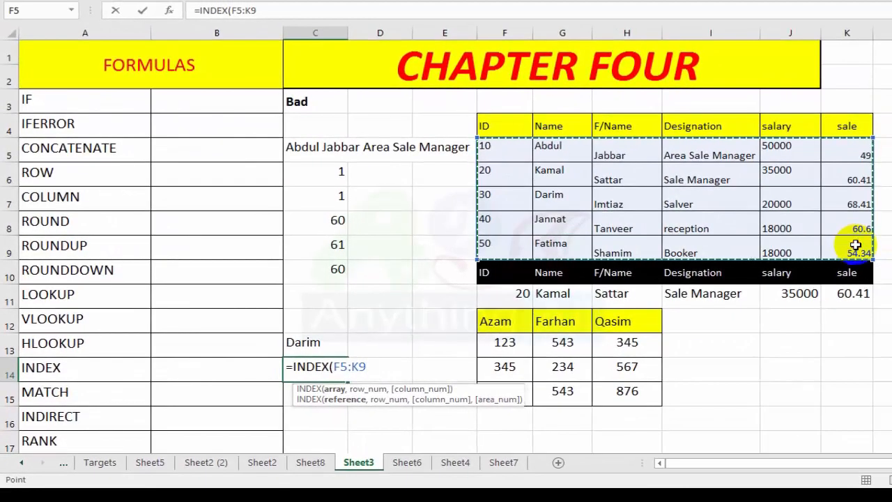
type(",")
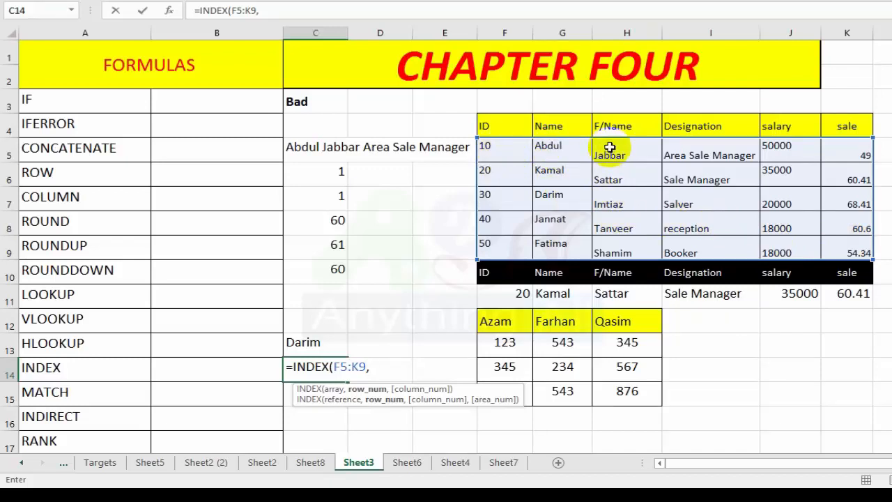
type("3")
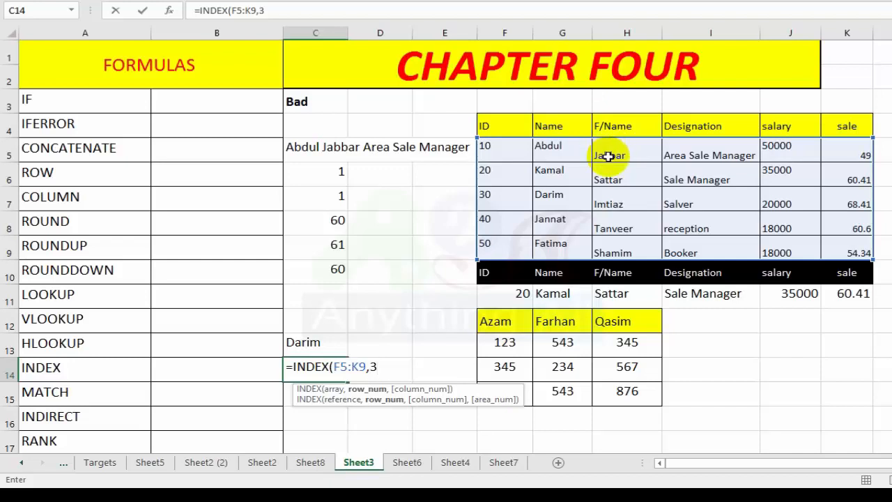
type("2")
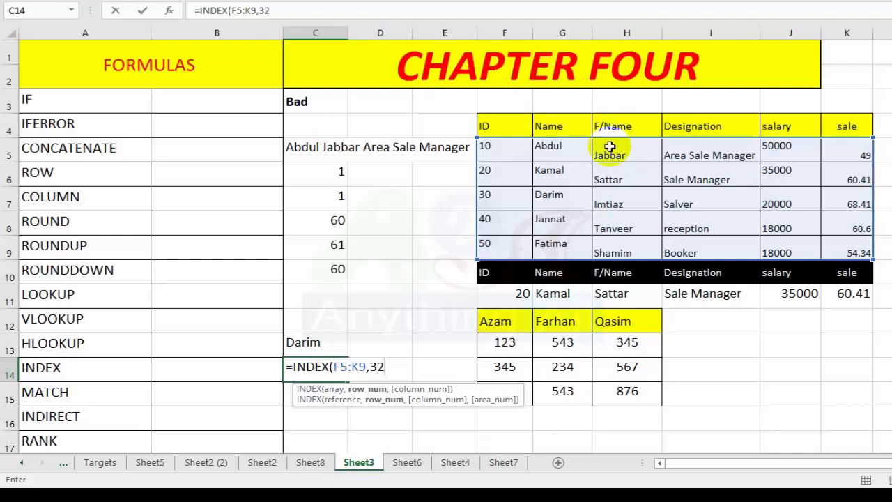
key("BackSpace")
type(",2)")
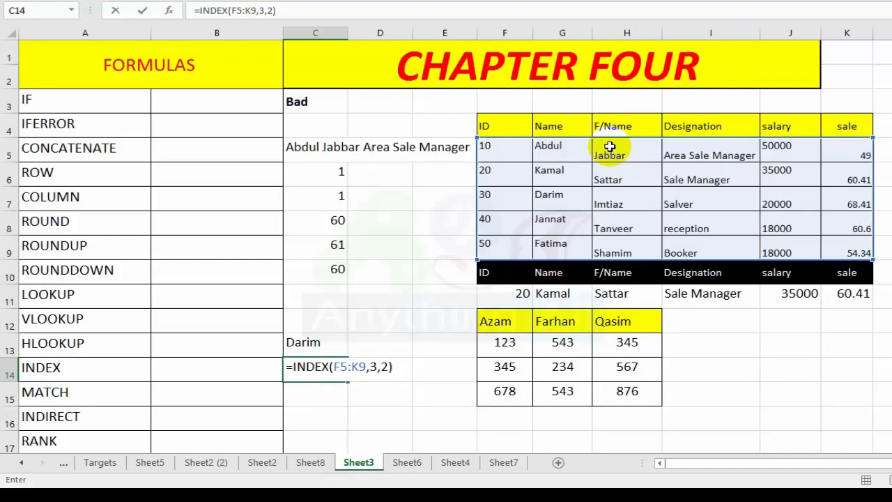
key("Return")
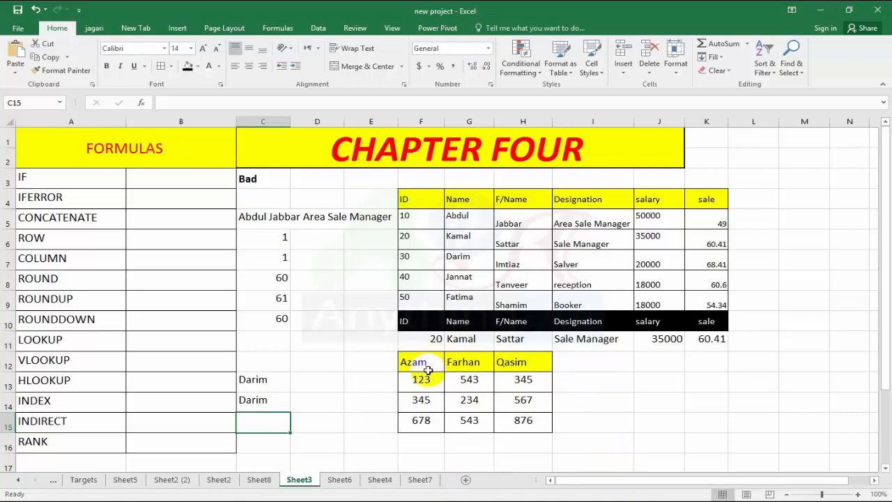
Create named ranges from the headings of the small table in F12:H15, replacing the existing name definitions
left_click(618, 365)
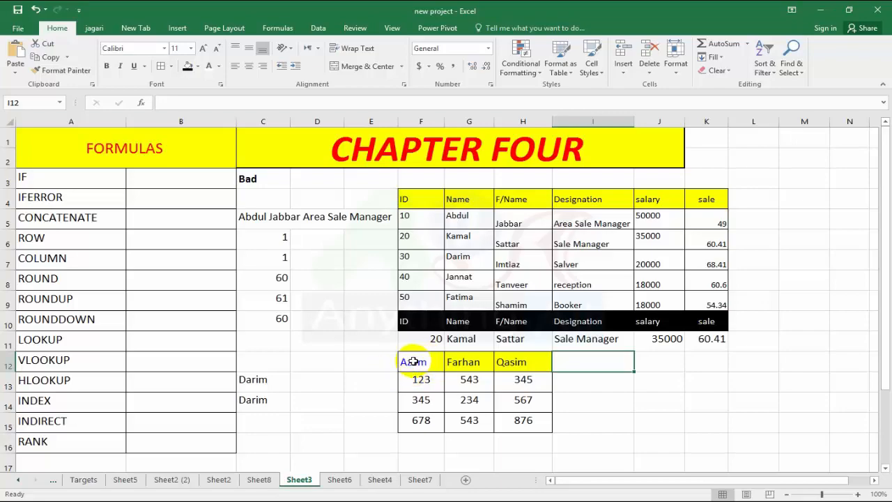
mouse_move(405, 362)
left_mouse_down()
mouse_move(465, 361)
mouse_move(408, 361)
left_mouse_up()
left_click_drag(449, 385, 518, 421)
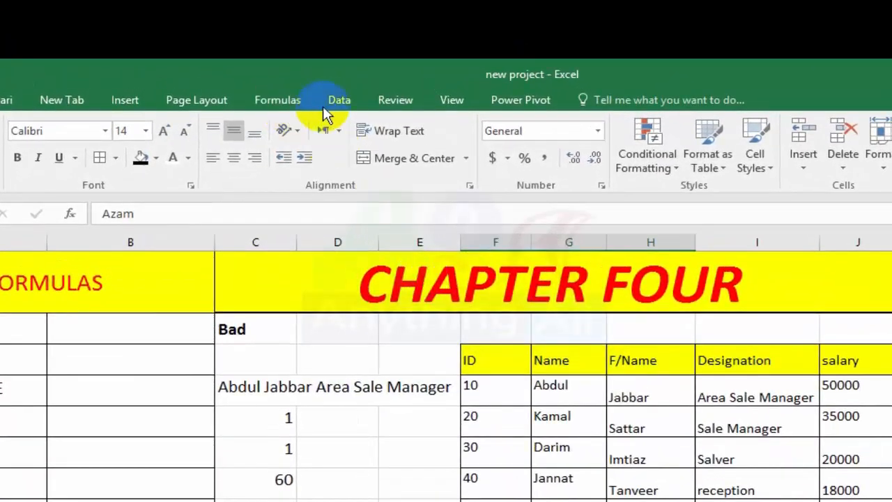
left_click(277, 101)
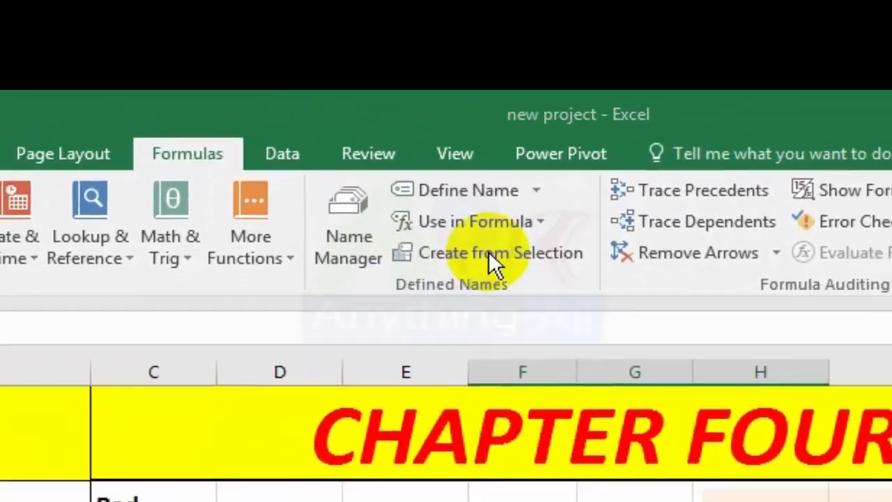
left_click(495, 282)
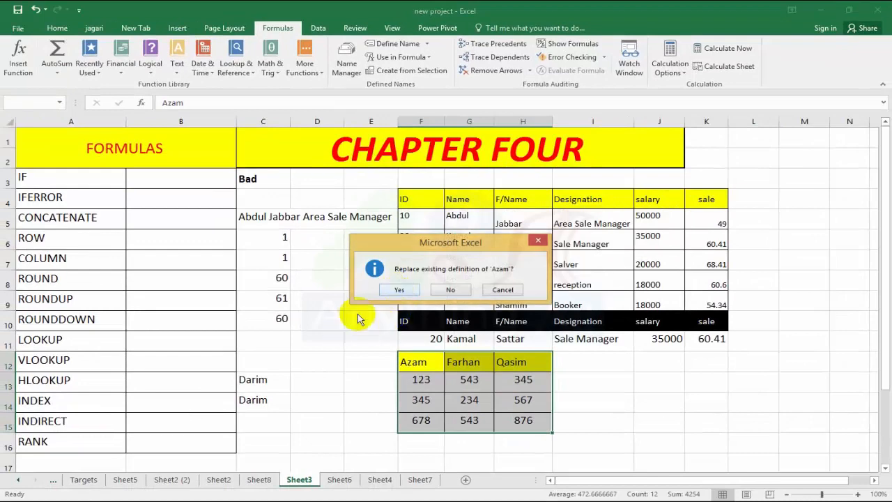
left_click(398, 287)
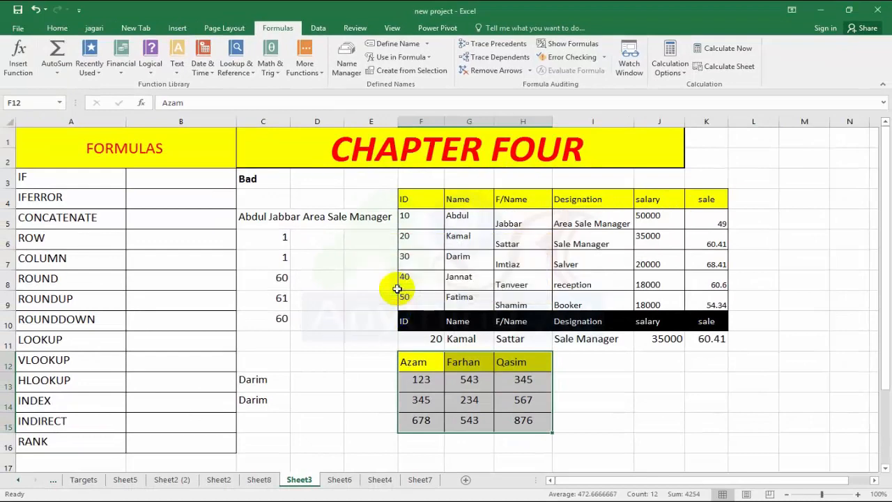
Enter =INDIRECT(I12,TRUE) in cell J12, using the A1 reference style
left_click(583, 362)
left_click(662, 366)
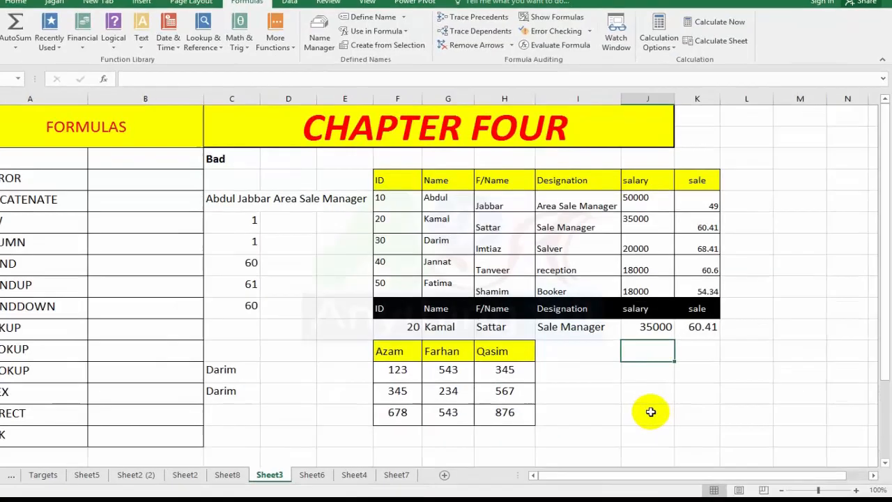
type("=")
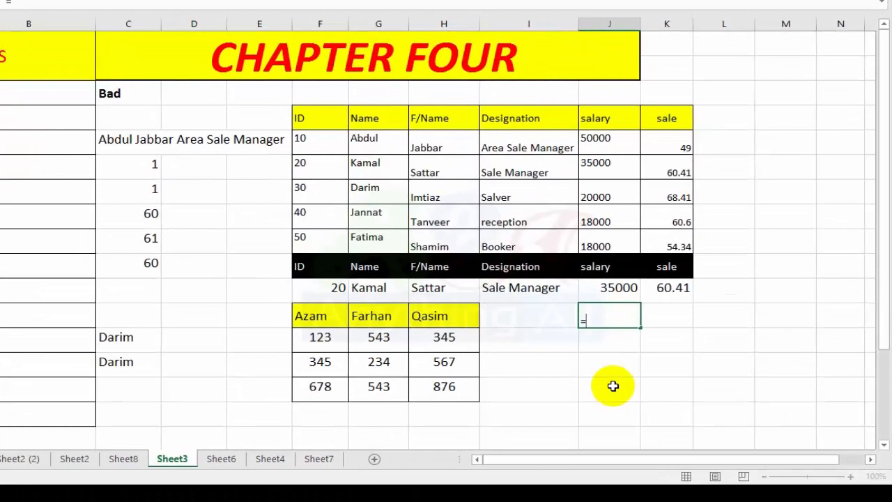
type("in")
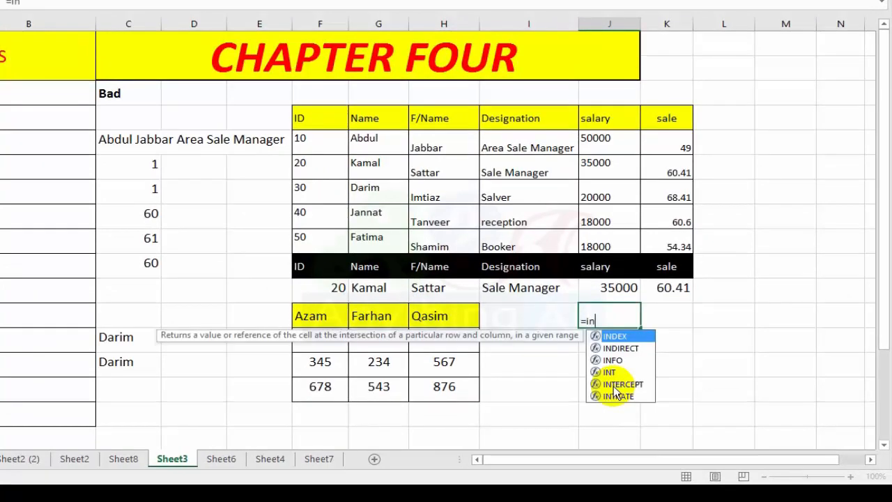
left_click(619, 349)
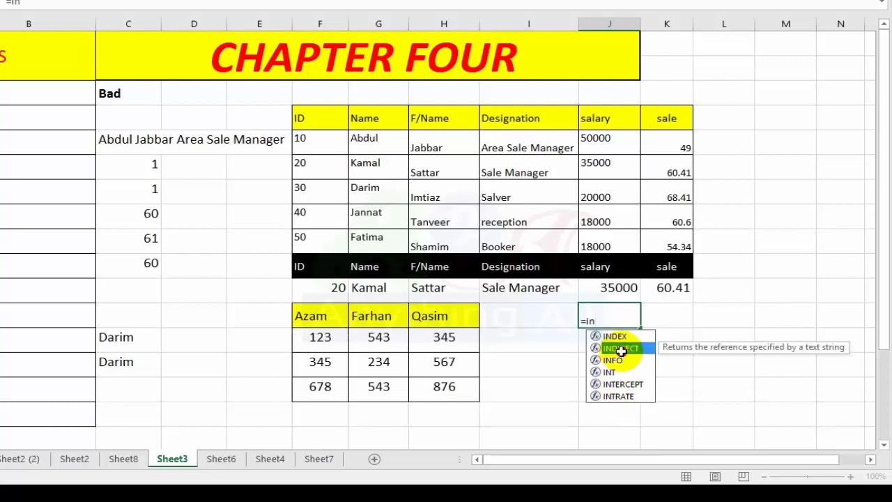
double_click(619, 350)
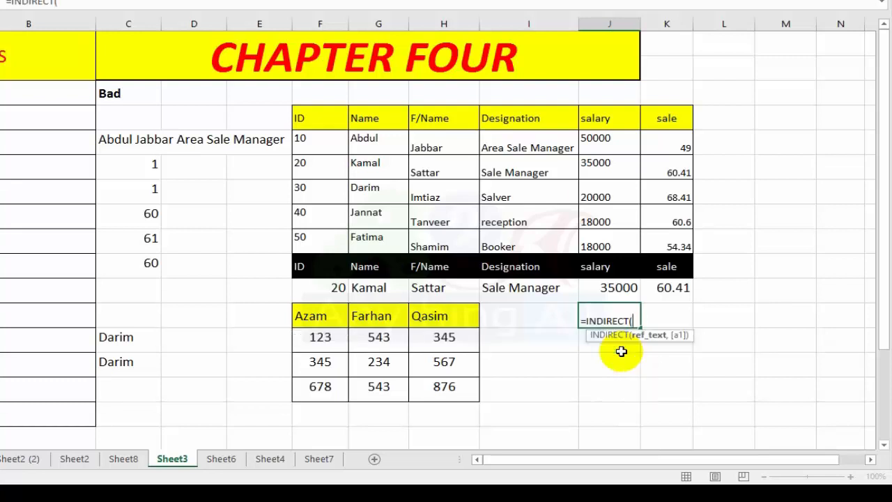
left_click(524, 317)
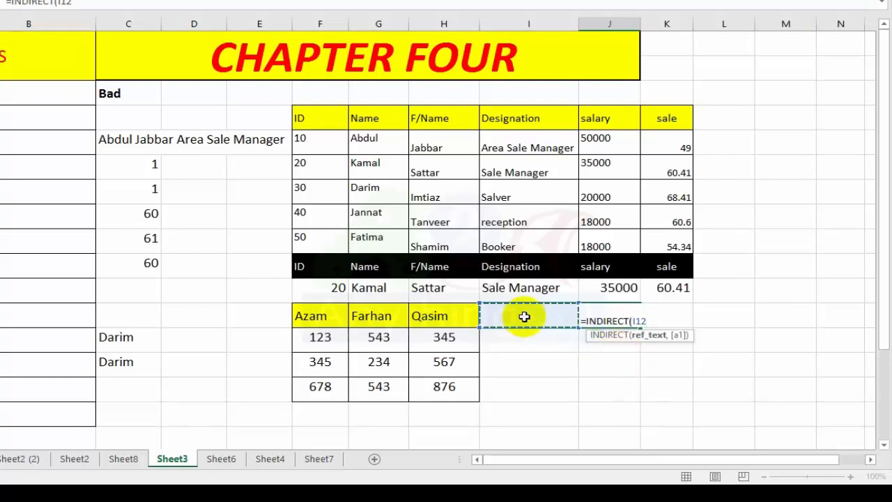
type(",")
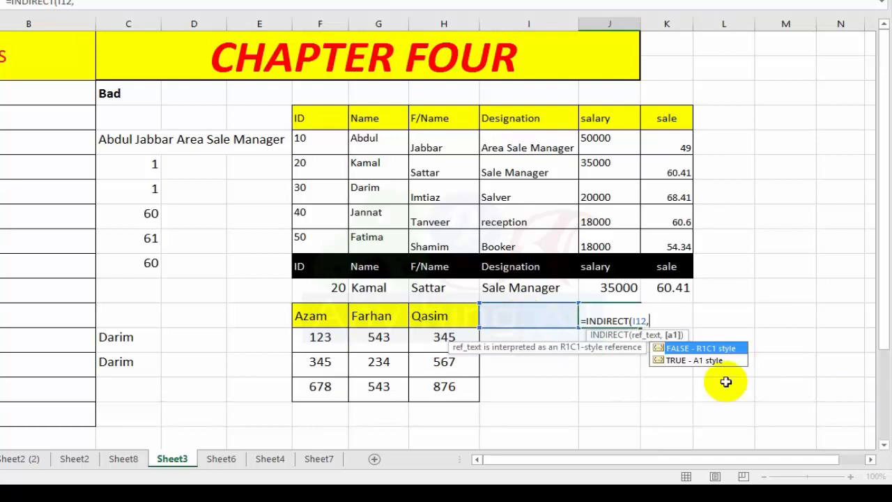
double_click(716, 358)
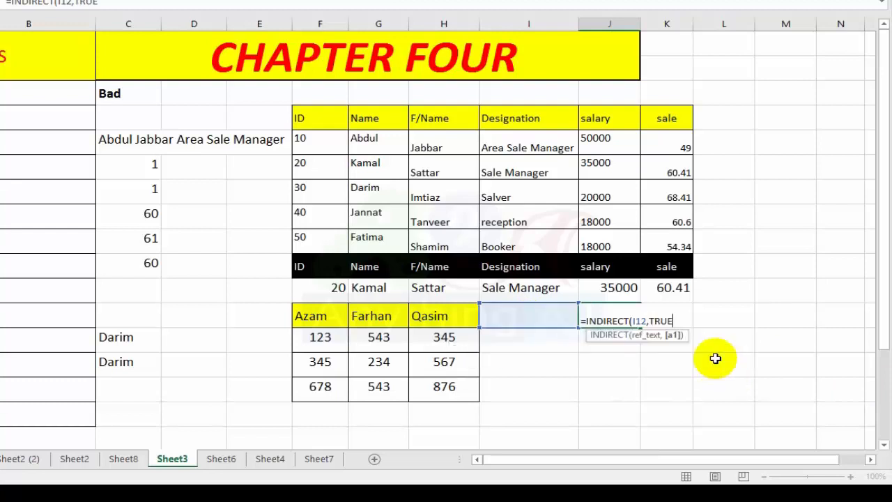
type(")")
key("Return")
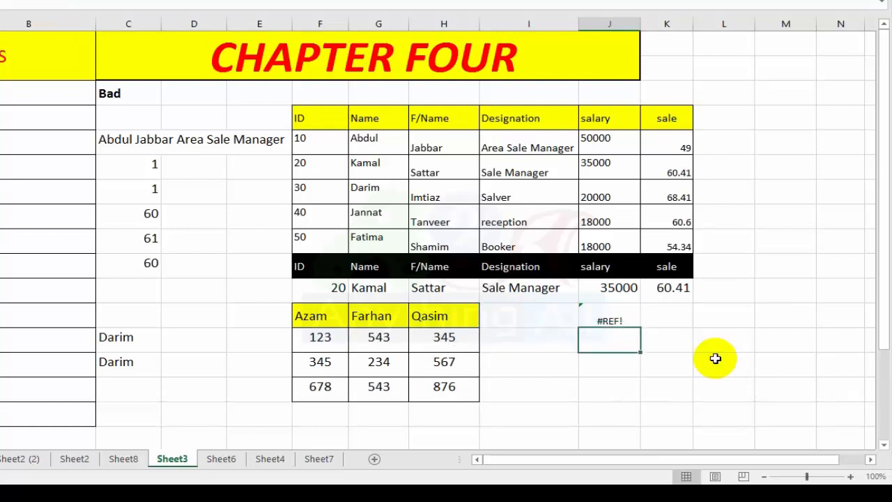
Enter the heading name of the small table's first column in cell I12
left_click(535, 315)
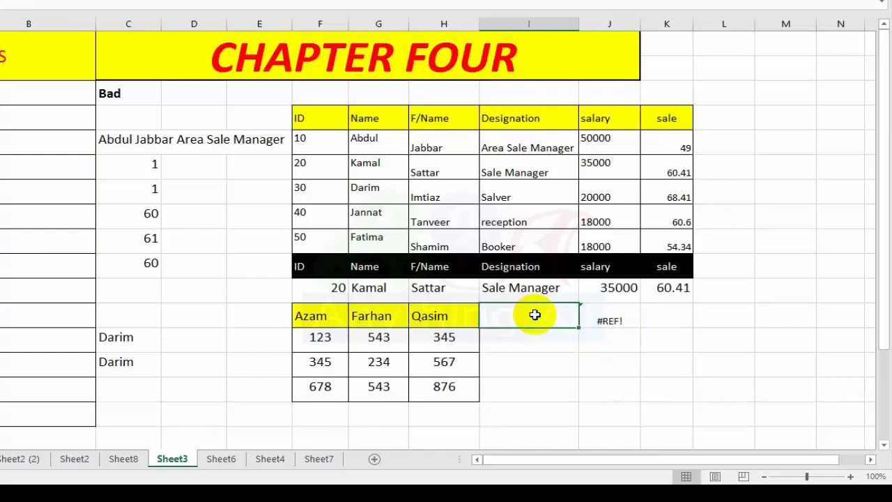
type("Azam")
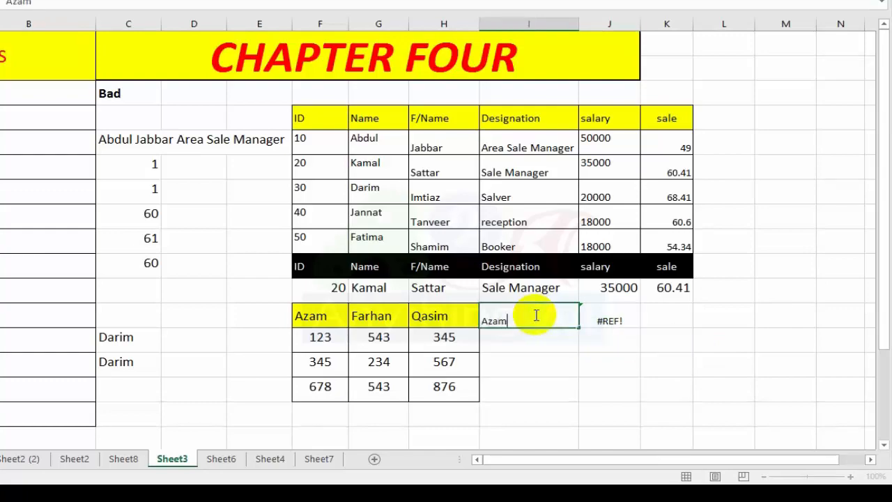
key("Return")
Wrap the formula in cell J12 in SUM so it reads =SUM(INDIRECT(I12,TRUE))
left_click(609, 319)
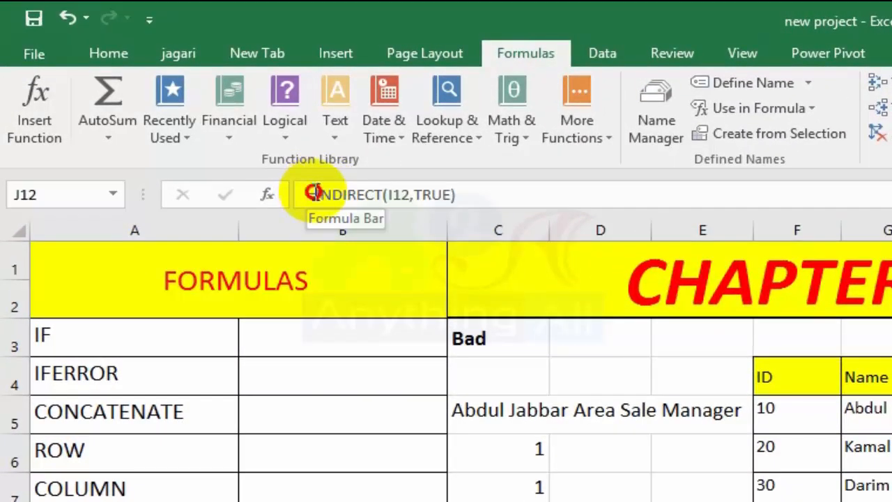
left_click(313, 194)
type("sum")
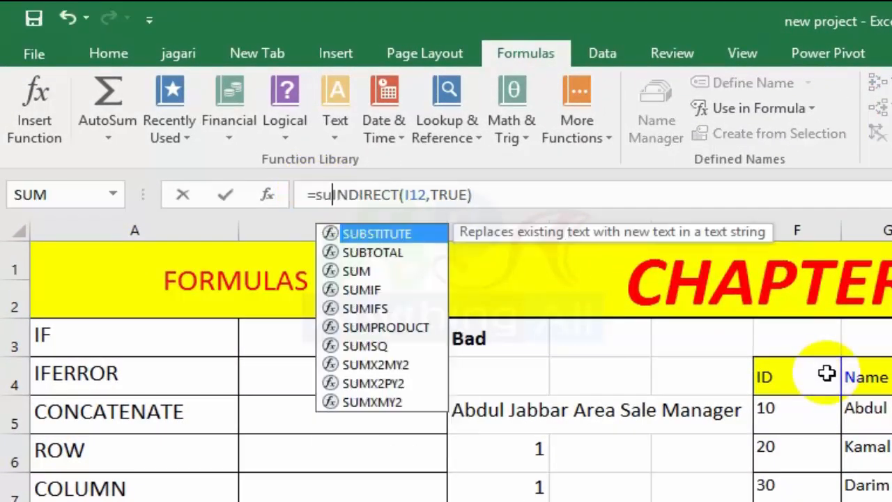
type("(")
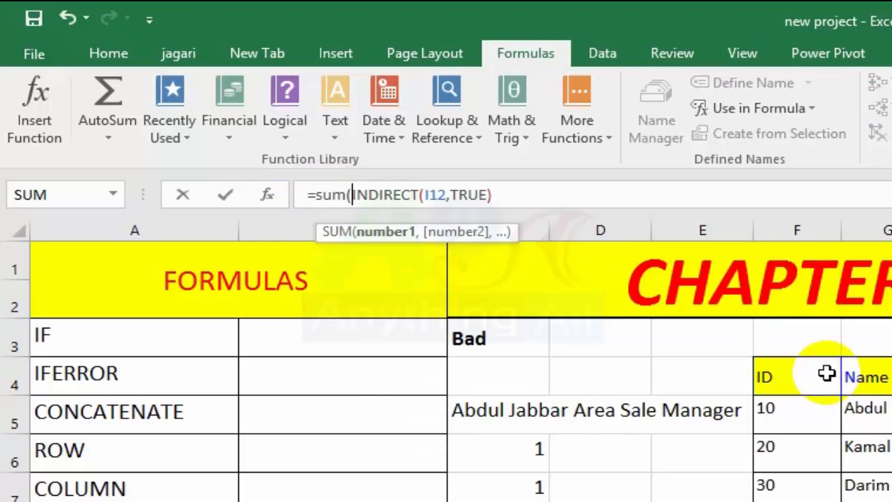
key("Right")
key("Right")
key("Right")
key("Right")
key("Right")
key("Right")
key("Right")
key("Right")
key("Right")
key("Right")
key("Right")
key("Right")
key("Right")
key("Right")
key("Right")
key("Right")
key("Right")
key("Right")
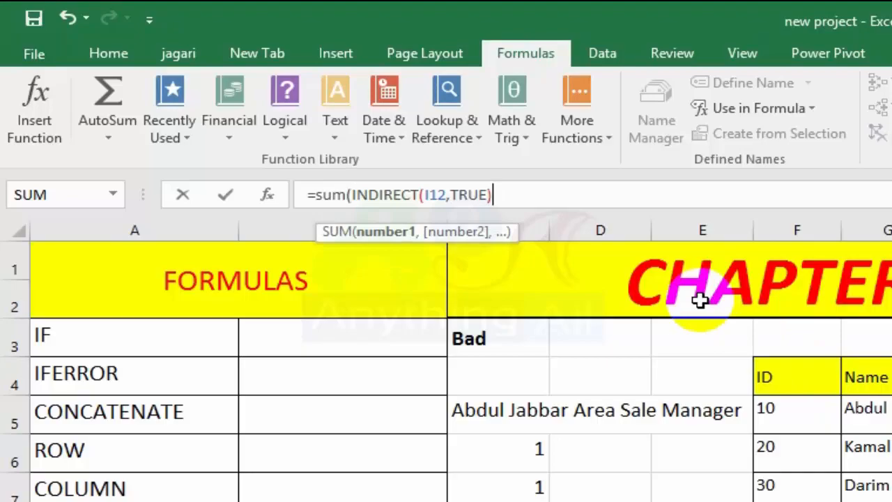
type(")")
key("Return")
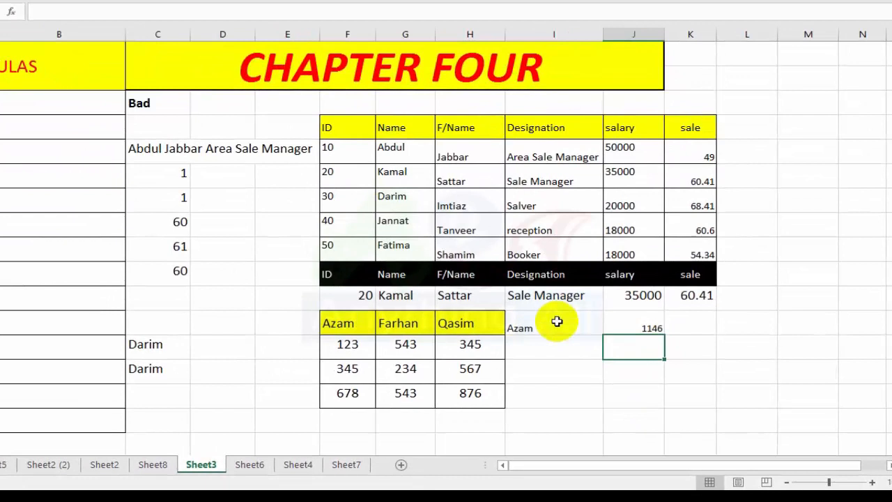
Change cell I12 to the heading name of the small table's second column to test the sum
left_click(595, 361)
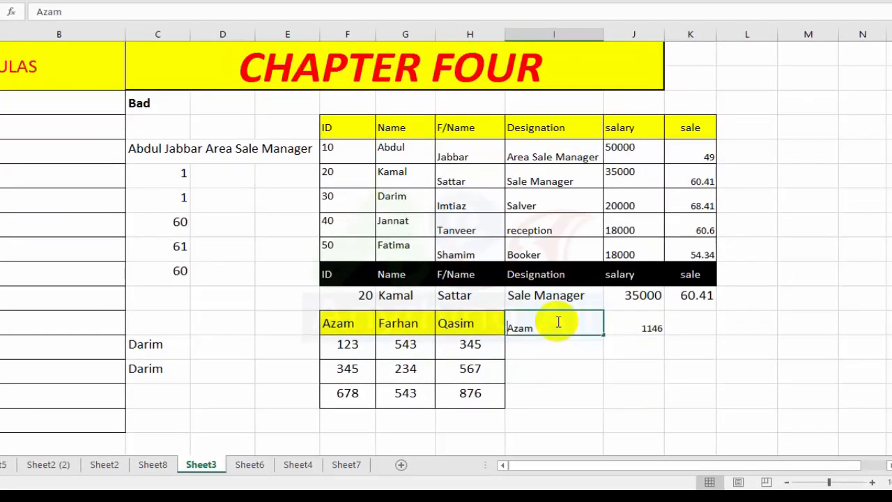
type("farhan")
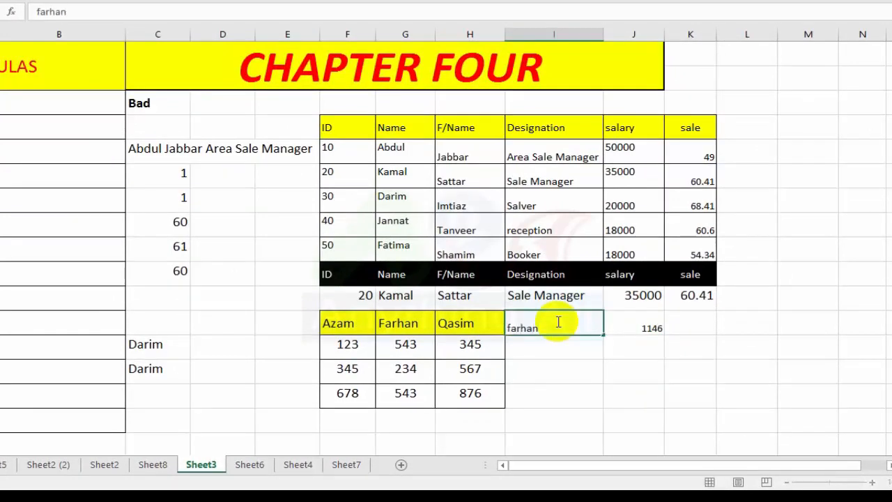
key("Return")
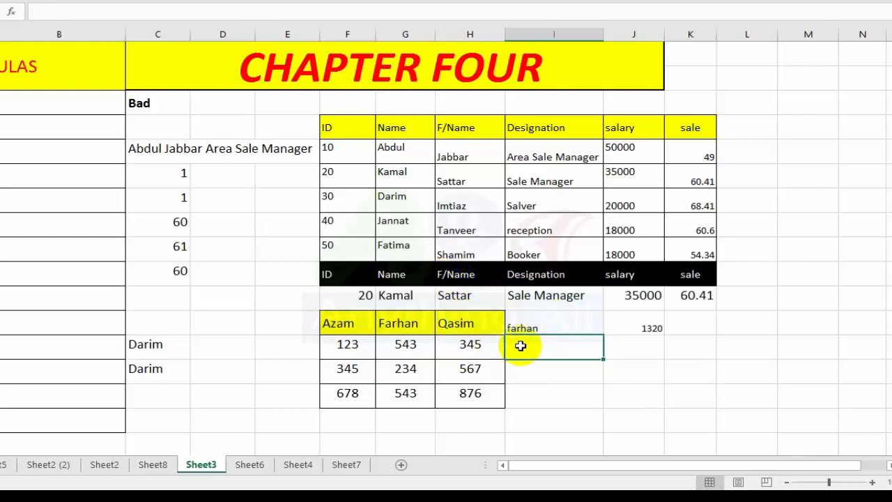
Change cell I12 to the heading name of the small table's third column to test the indirect sum
left_click(532, 324)
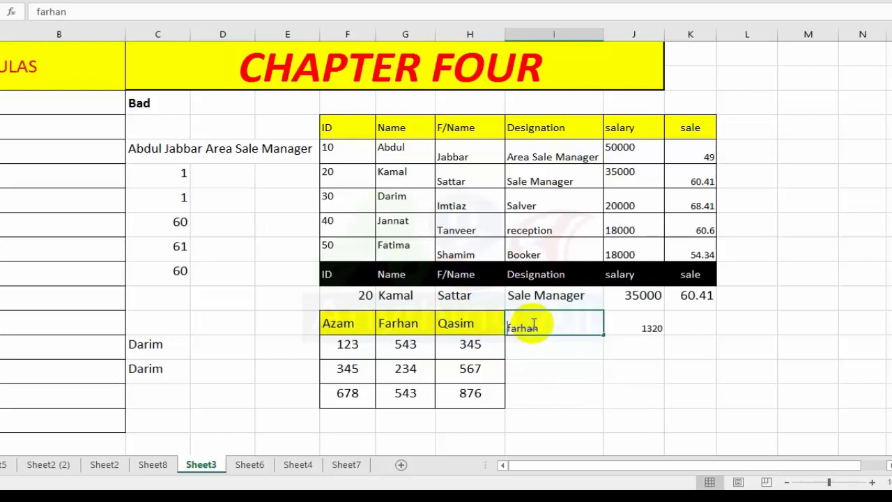
type("qasim")
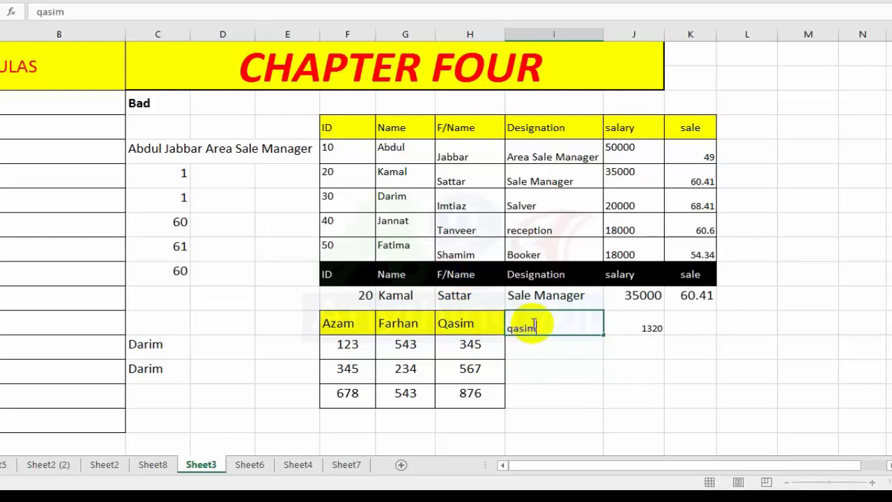
key("Return")
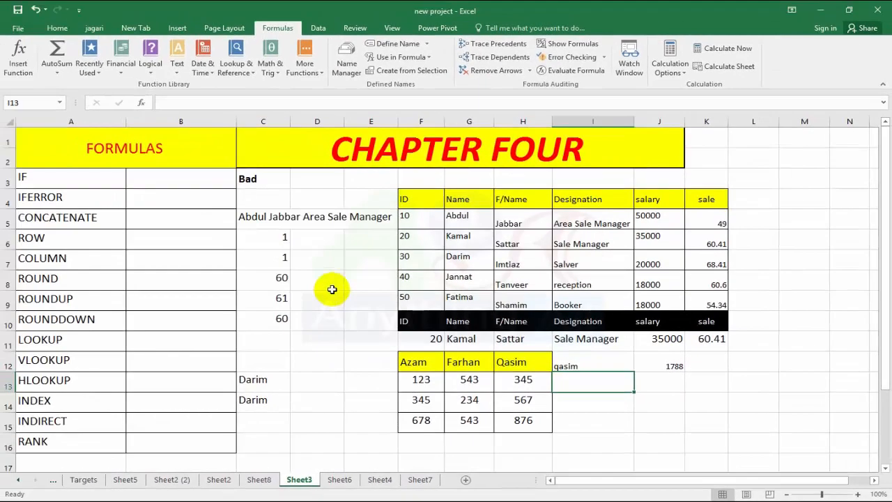
For the RANK example, enter the numbers 1 to 6 down cells L4 to L9
left_click(62, 439)
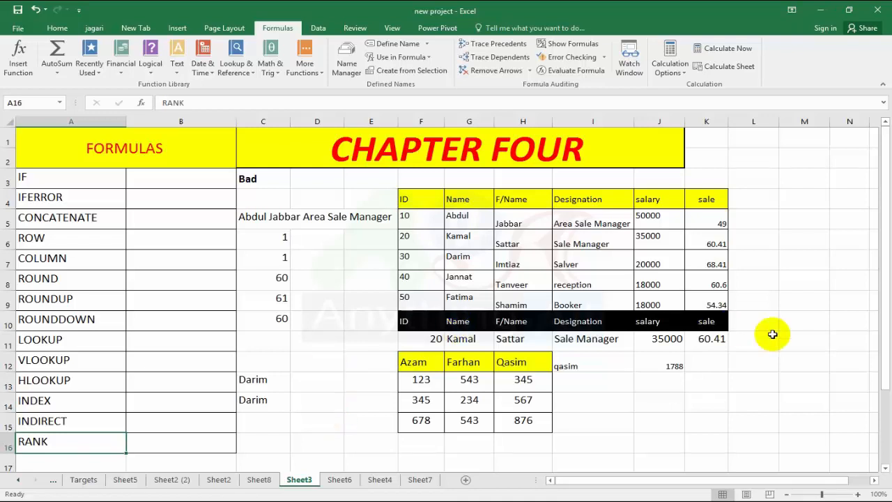
left_click(770, 203)
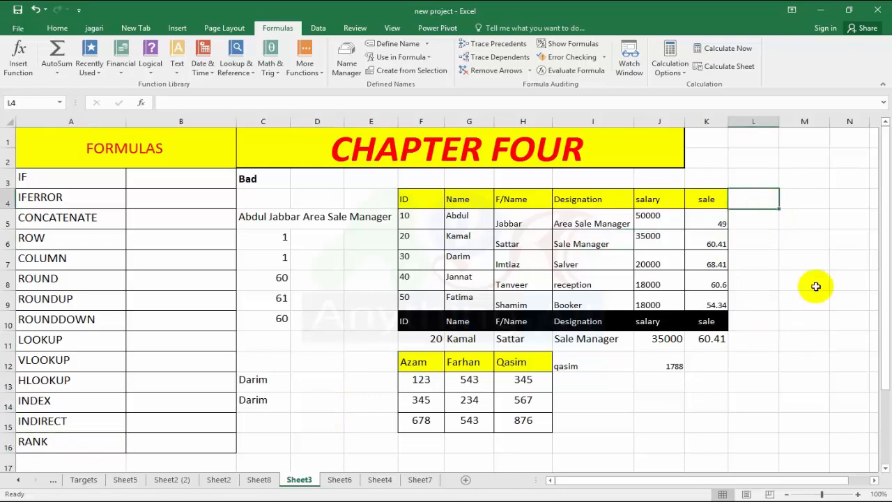
type("1")
key("Return")
type("2")
key("Return")
type("3")
key("Return")
type("4")
key("Return")
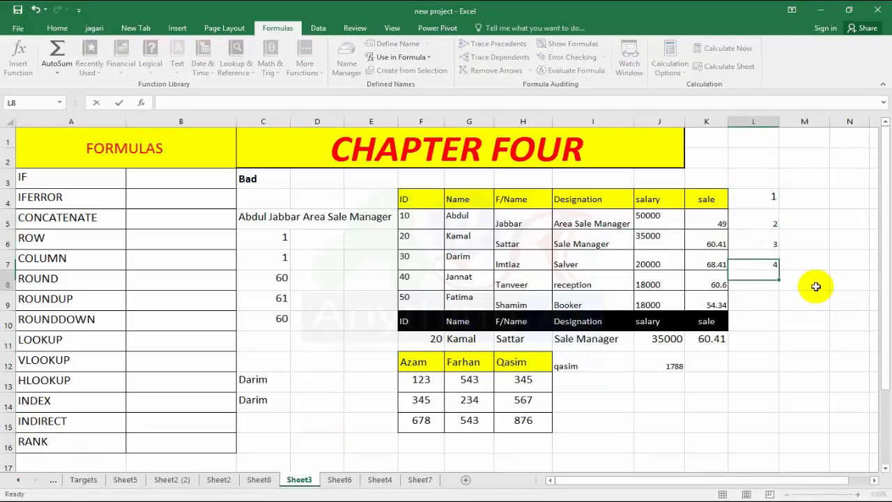
type("5")
key("Return")
type("6")
key("Return")
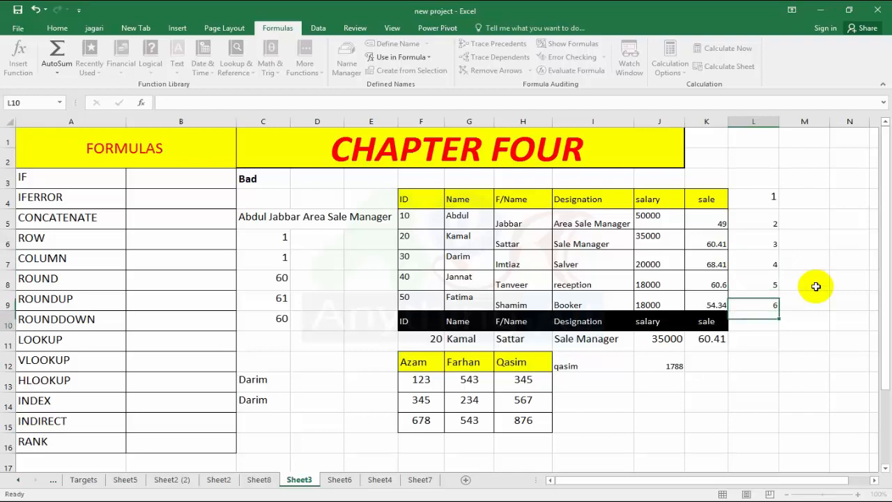
Enter =RANK(L4,L4:L9,0) in cell M4 to rank the first number in descending order
left_click(802, 199)
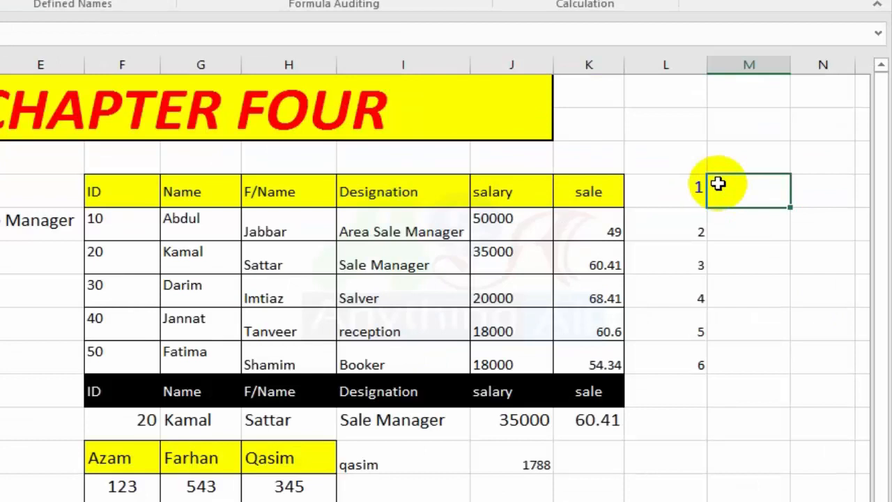
double_click(717, 184)
type("=")
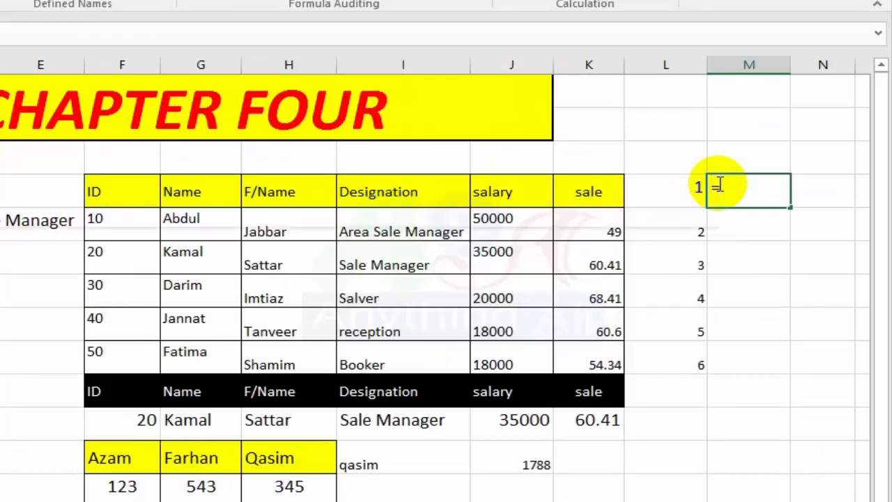
type("rank(")
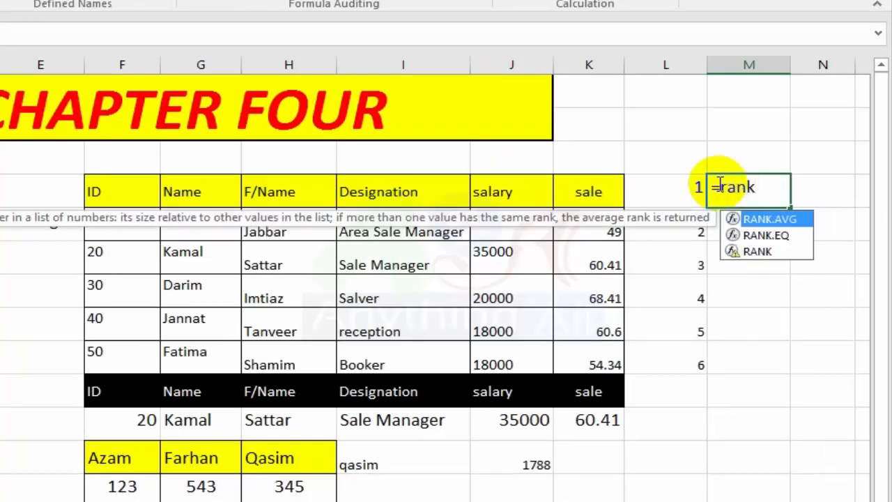
left_click(663, 185)
type(",")
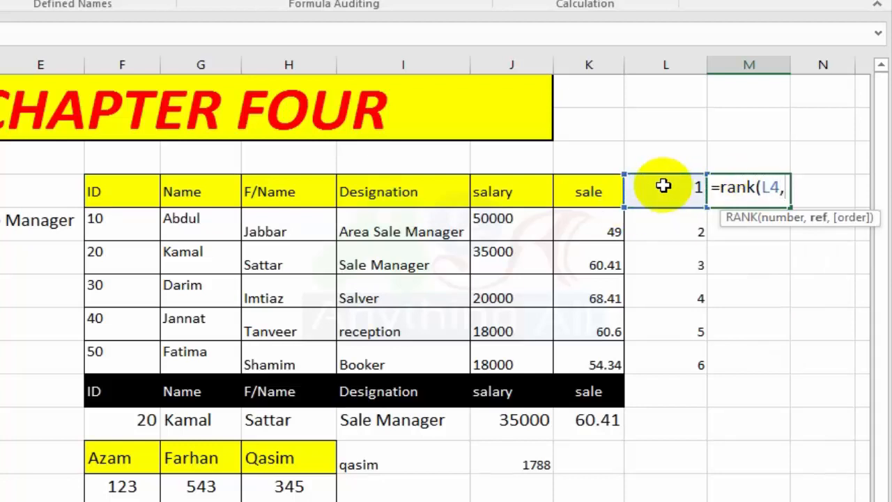
left_click_drag(663, 193, 663, 365)
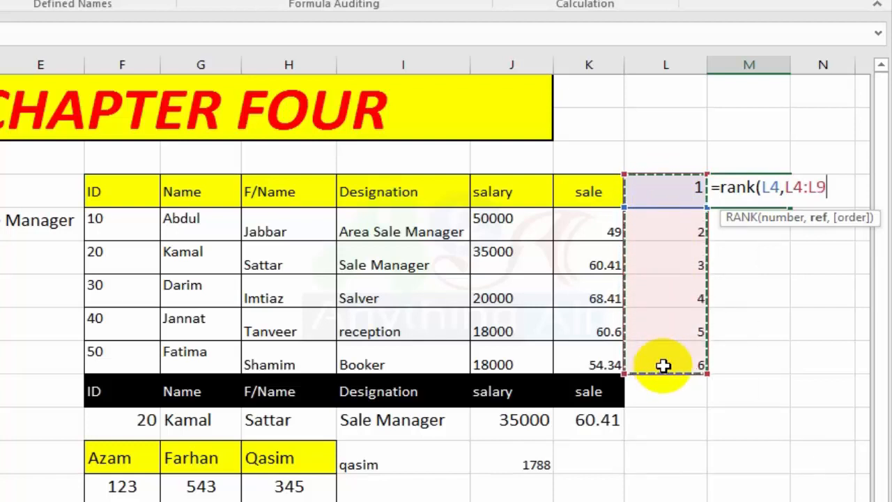
type(",")
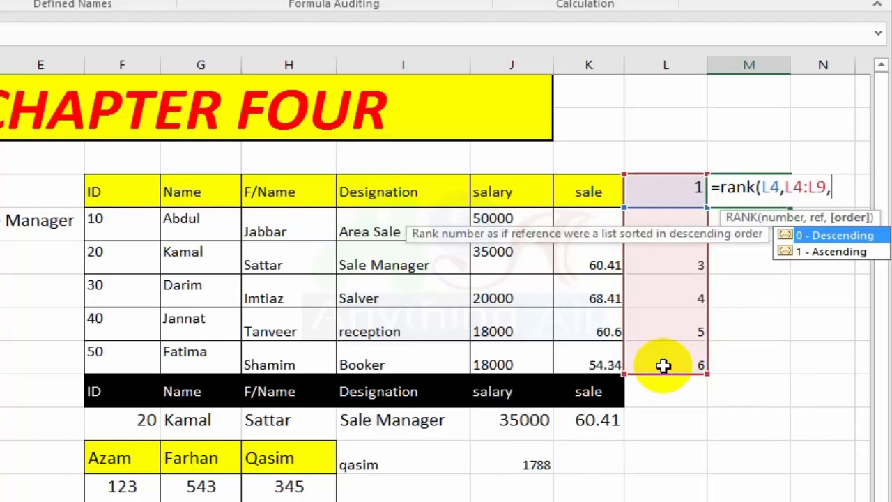
type("0)")
key("Return")
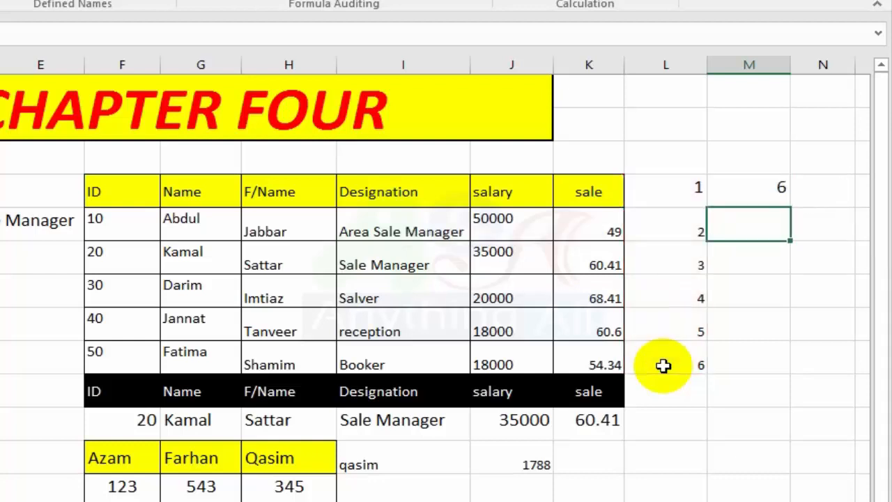
Fill the RANK formula from cell M4 down to M9
left_click(748, 190)
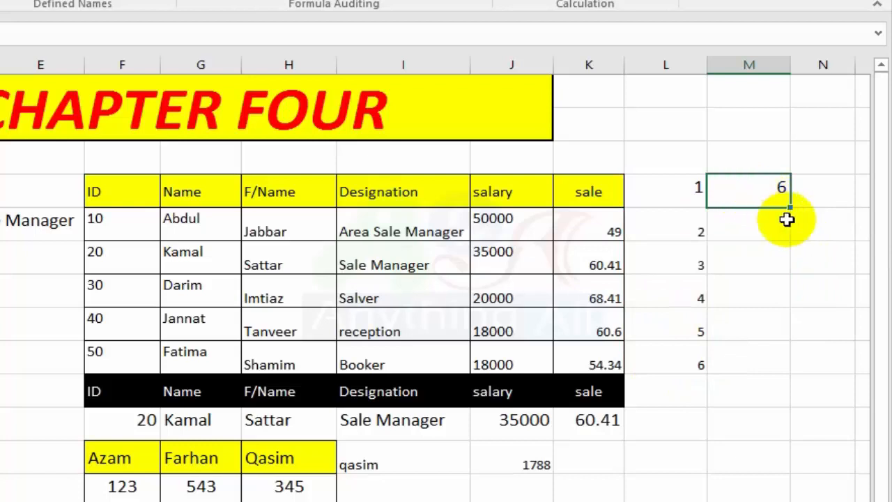
left_click_drag(791, 210, 785, 372)
left_click(689, 427)
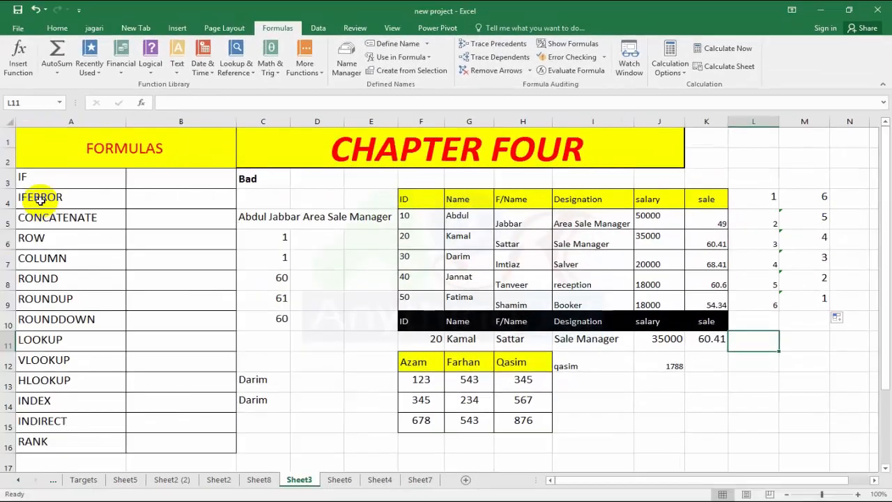
For the IFERROR example, clear the lookup ID in cell F11
left_click(40, 199)
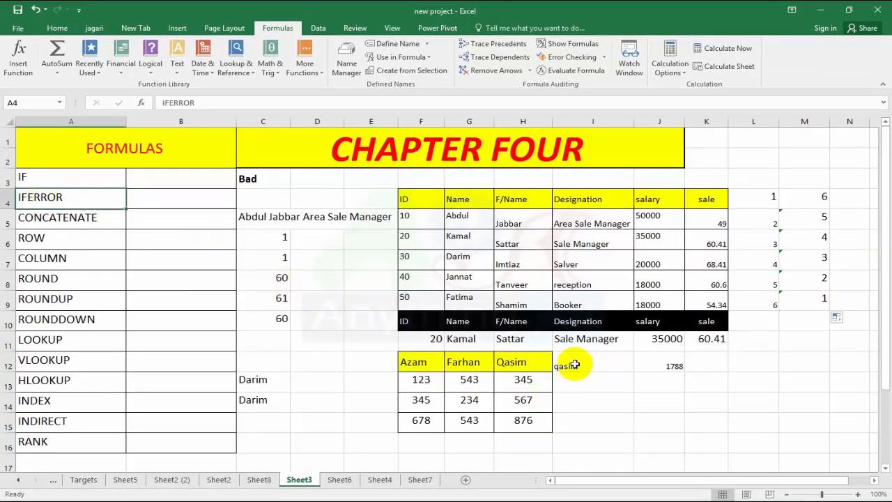
left_click(668, 366)
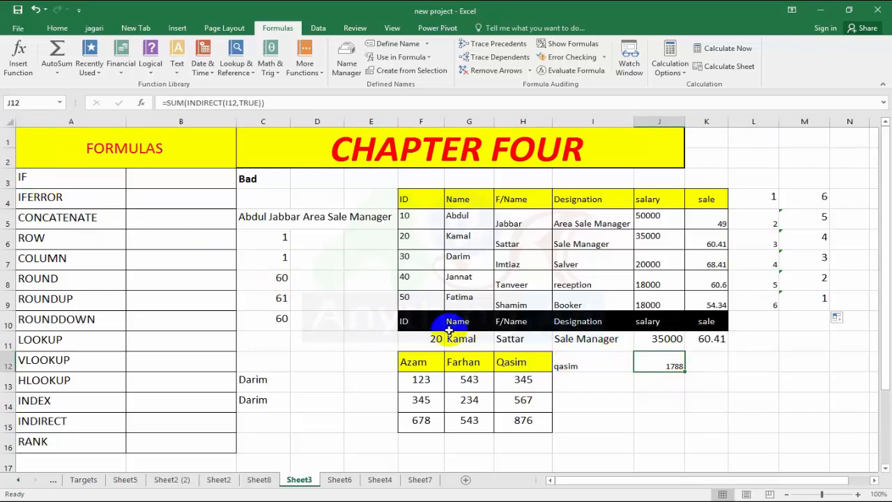
left_click(418, 340)
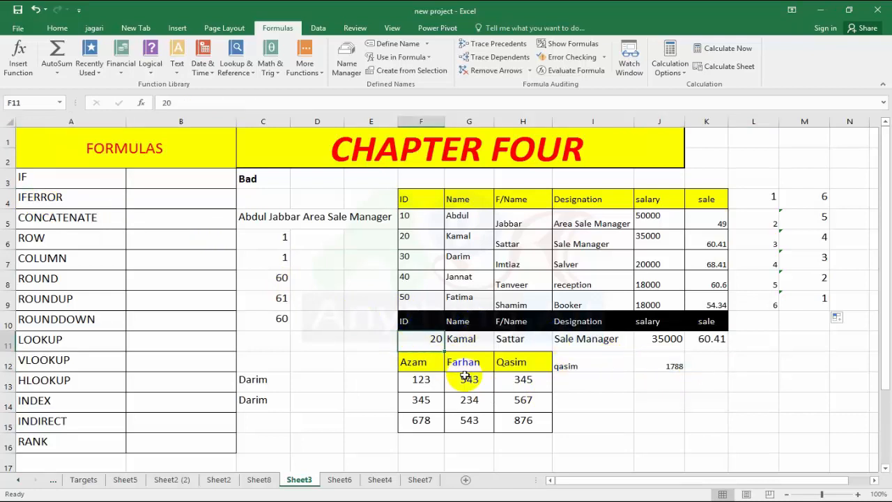
key("Delete")
key("Down")
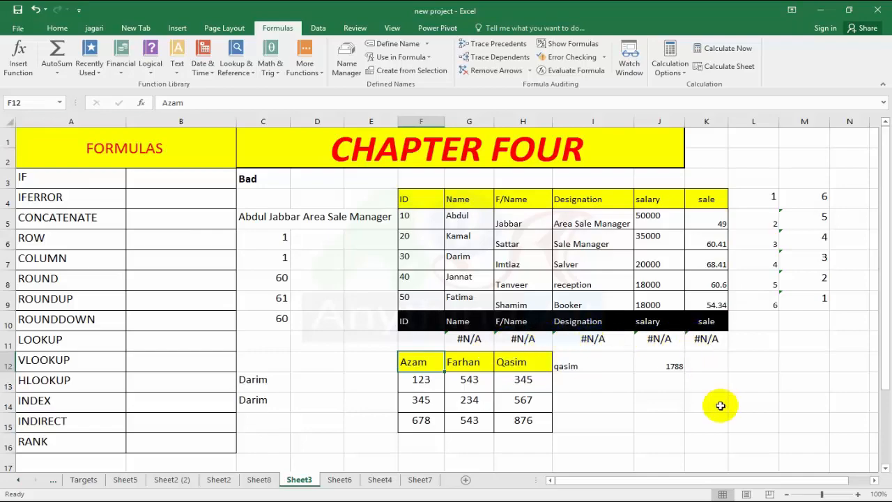
Wrap the lookup in cell G11 in IFERROR so it reads =IFERROR(LOOKUP(F11,F5:F9,G5:G9),"id Missing")
left_click(463, 339)
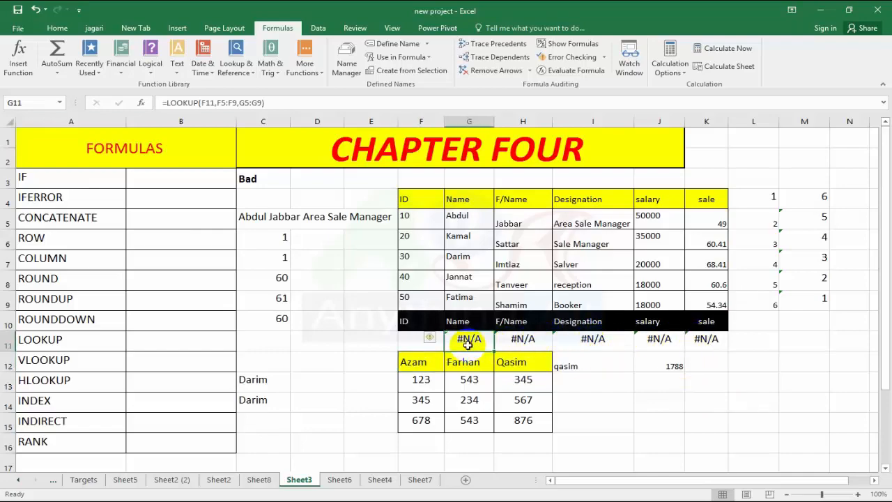
left_click(160, 102)
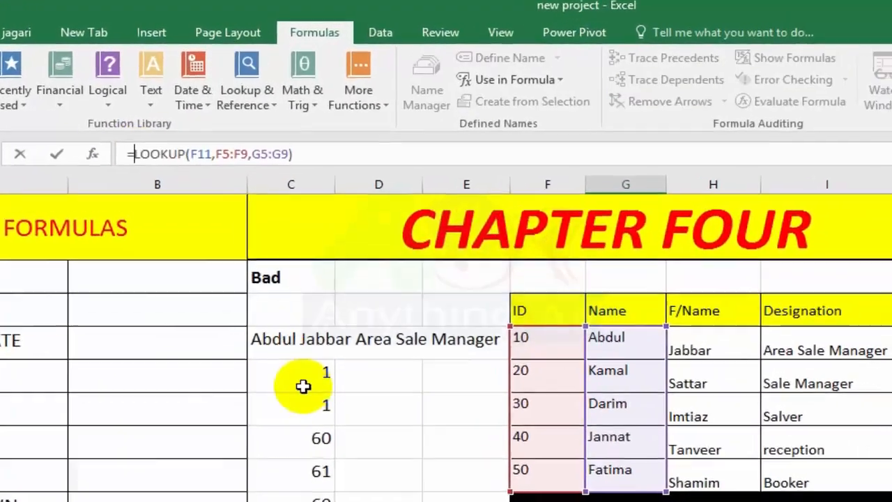
type("if")
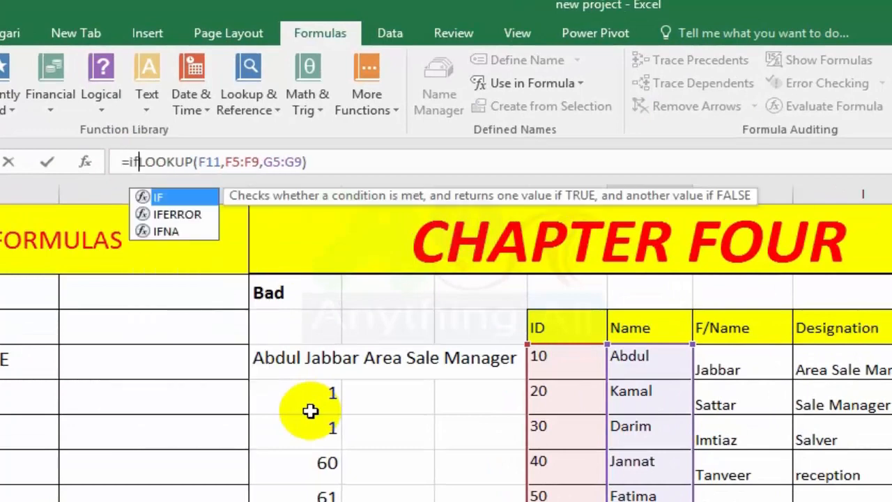
type("e")
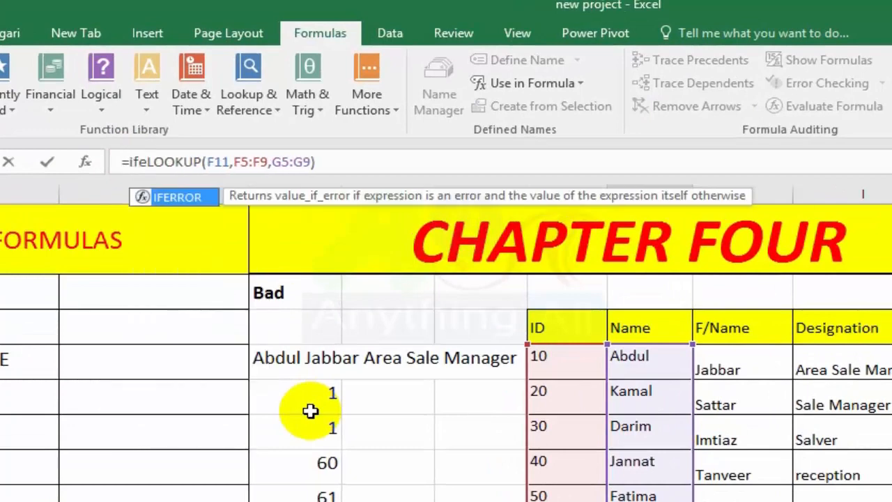
double_click(197, 196)
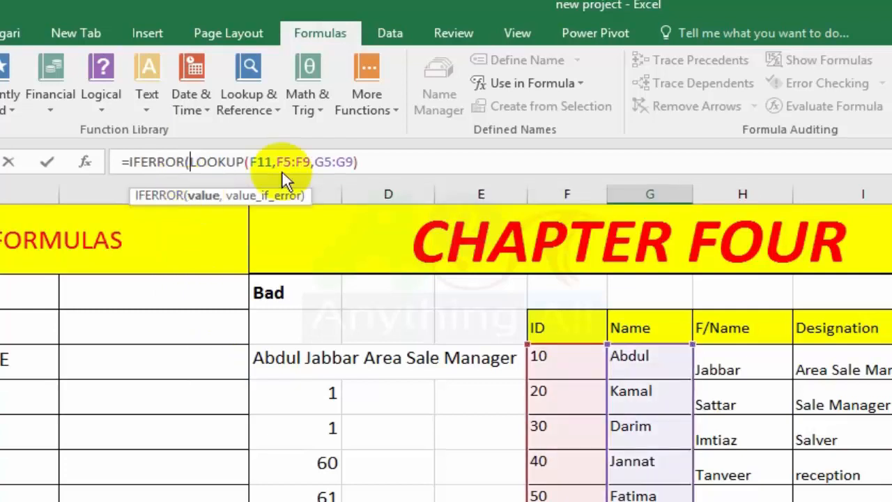
left_click(384, 162)
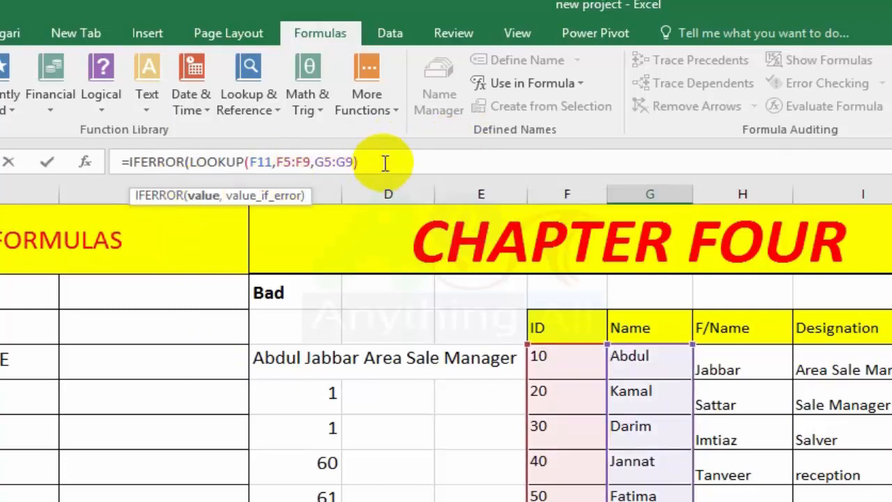
type(",")
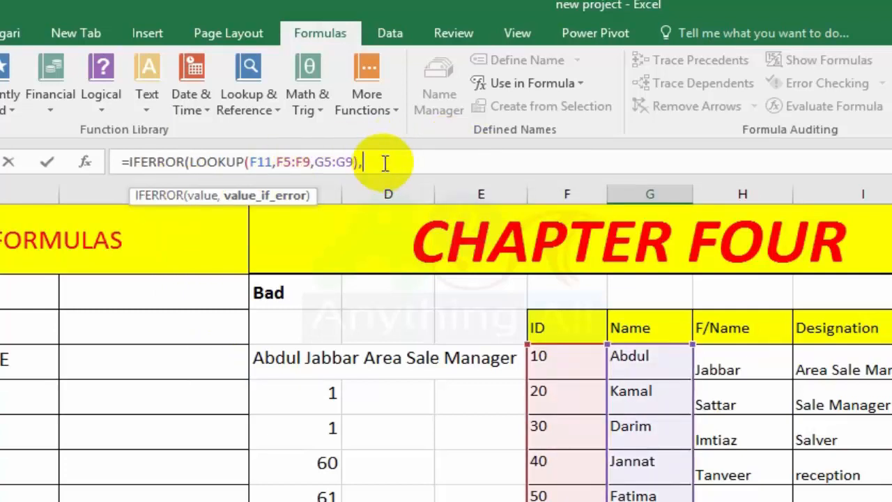
type("\"")
type("!")
type("d")
key("BackSpace")
key("BackSpace")
type("id Missing\")")
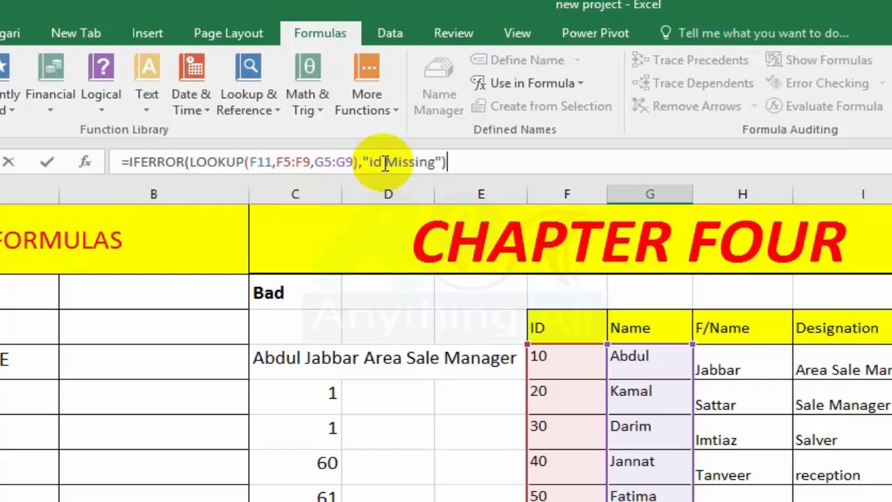
key("Return")
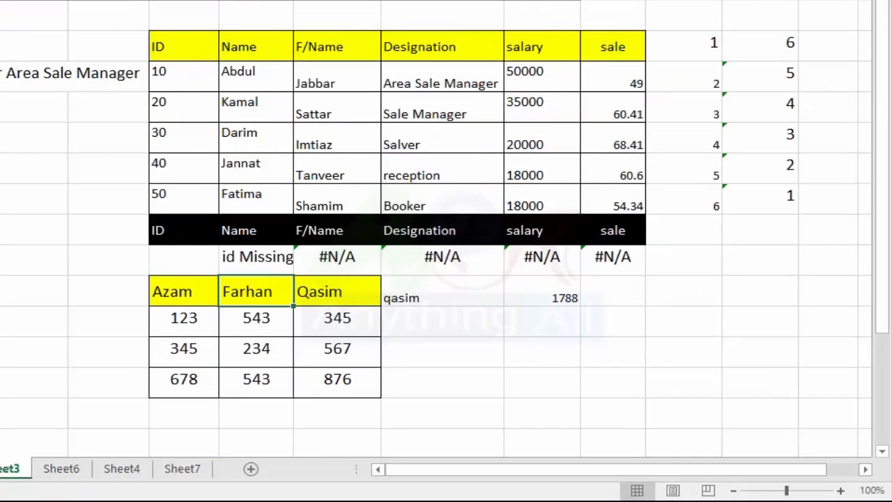
Enter the ID 20 in cell F11 to test the lookup row
left_click(176, 258)
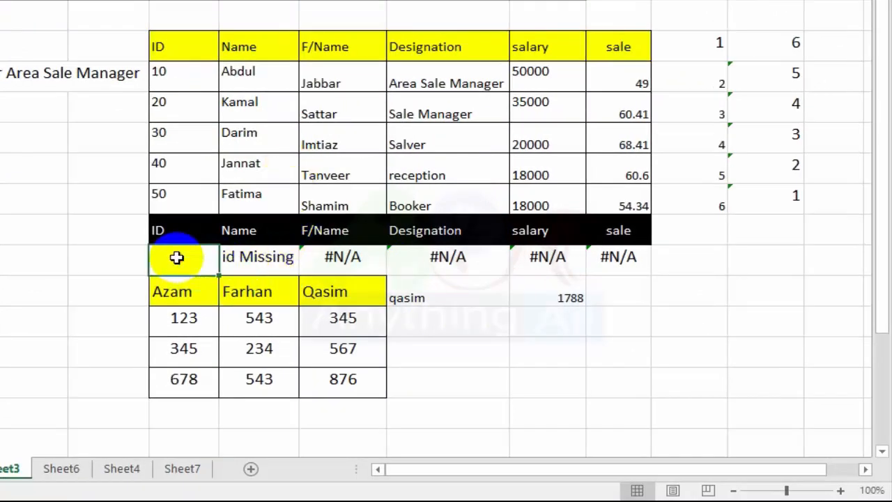
type("20")
key("Return")
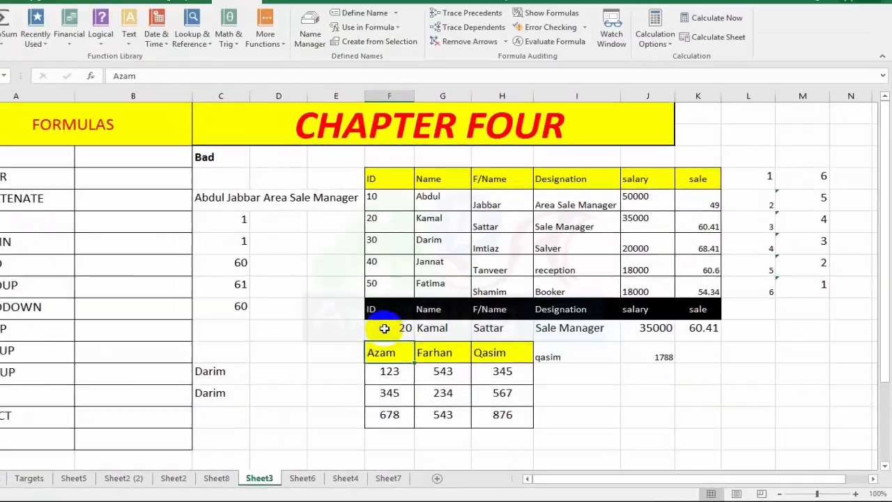